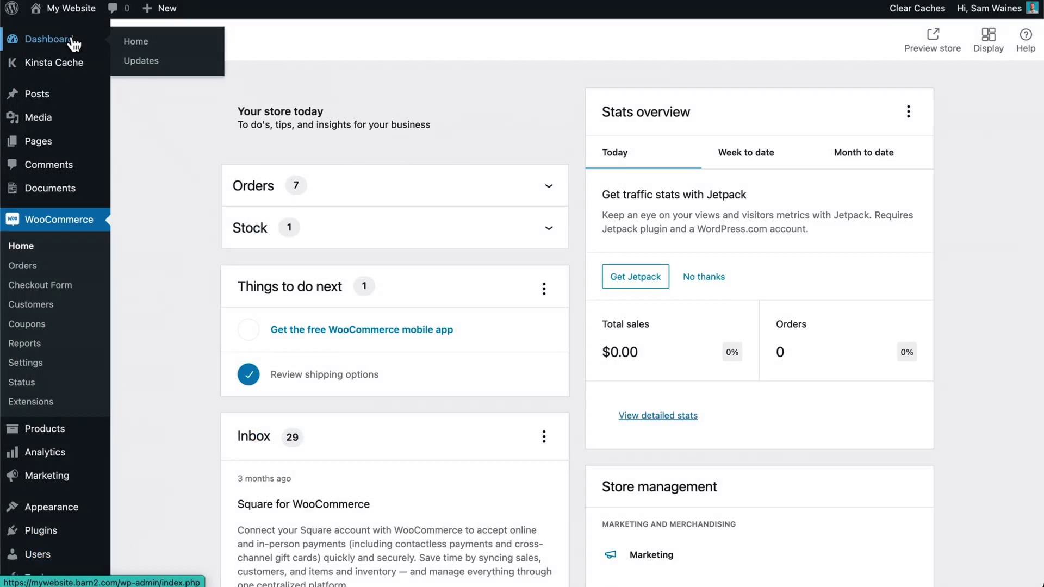
- Go back to the WordPress admin Dashboard
click(72, 41)
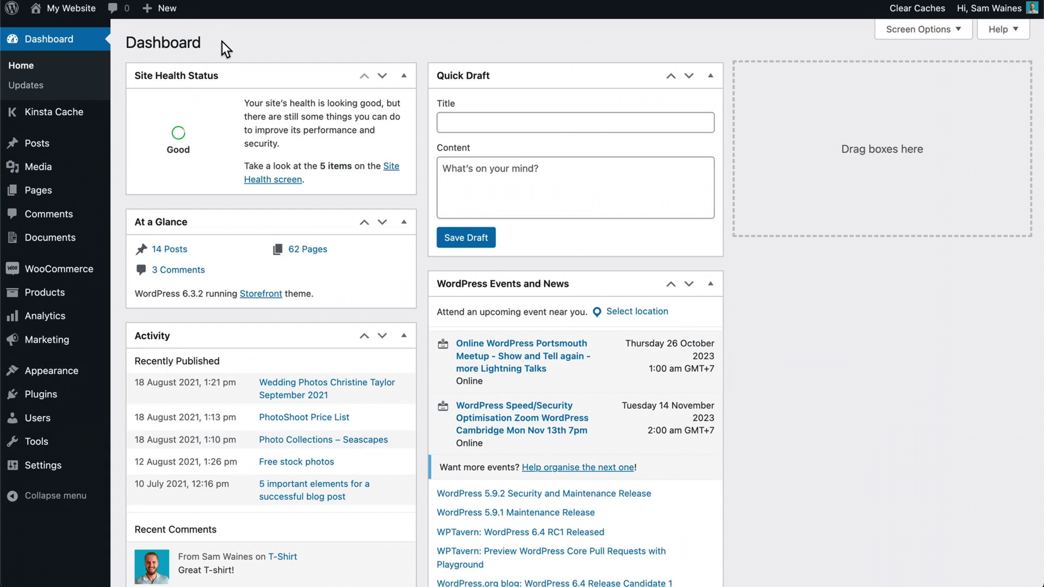
- Open WooCommerce Settings > Products > Inventory and scroll through the stock options
mouse_move(71, 268)
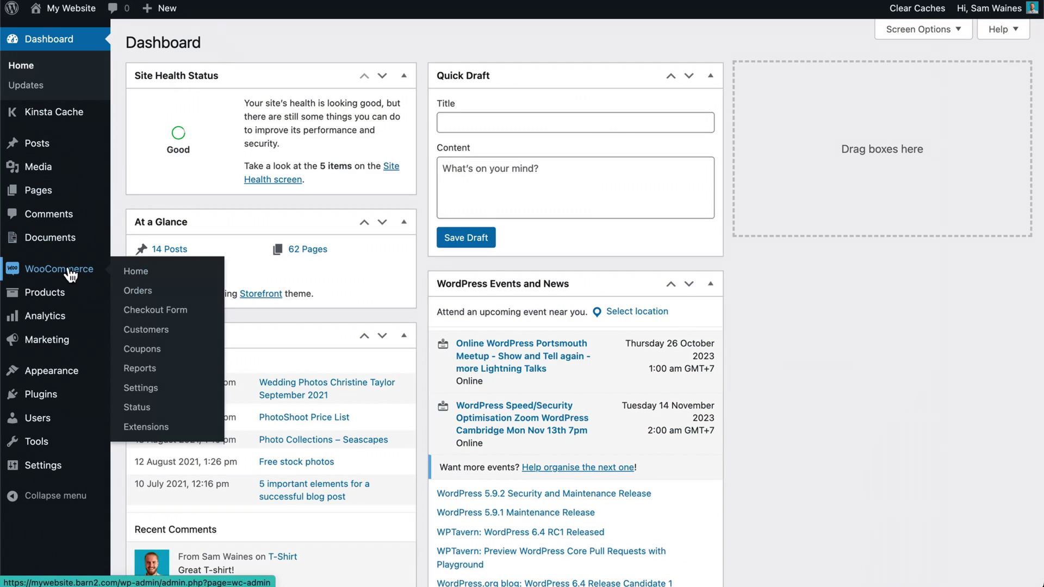
click(141, 389)
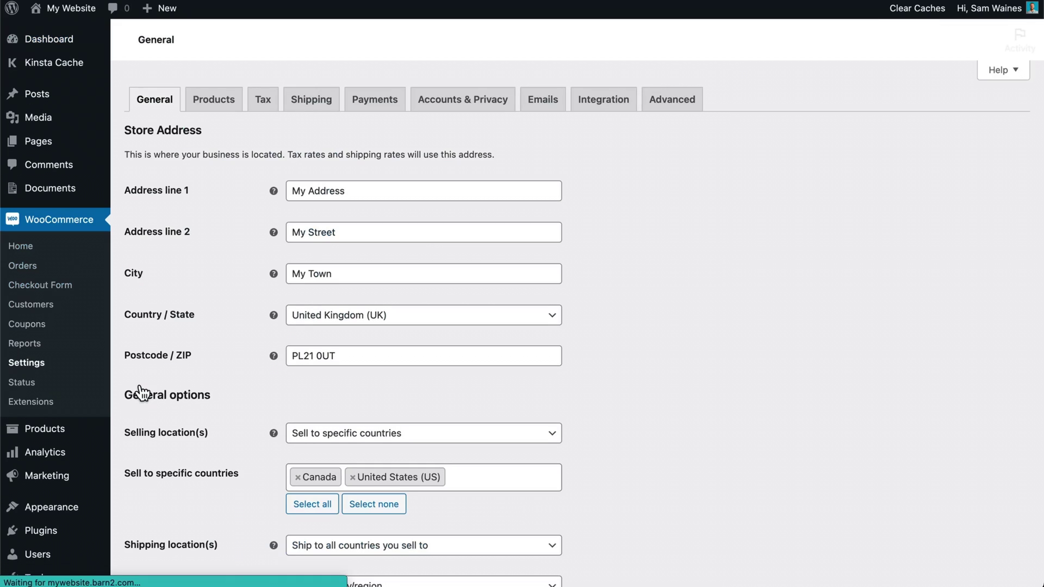
click(230, 107)
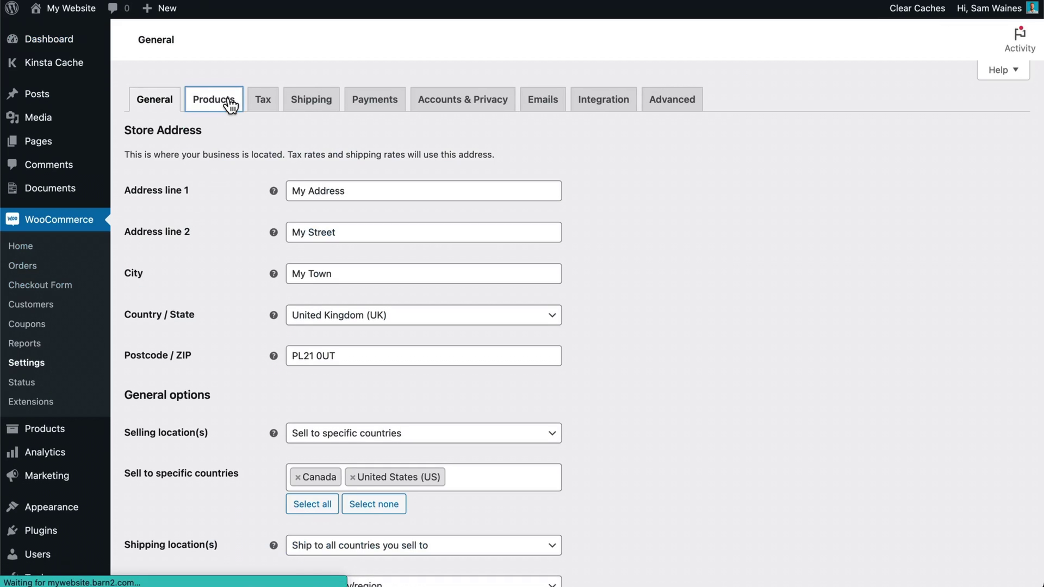
click(192, 131)
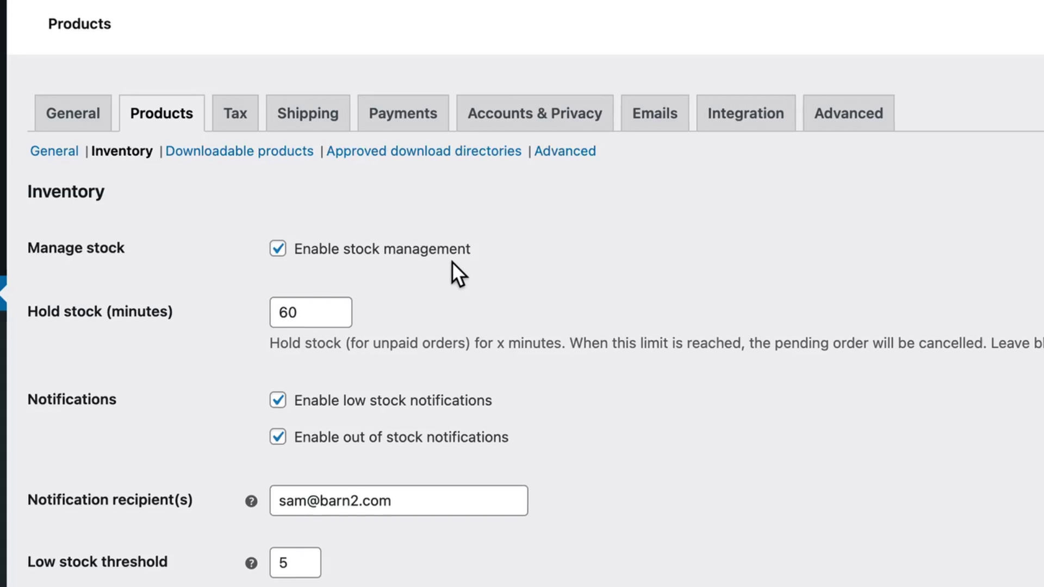
scroll(500, 286, down, 1)
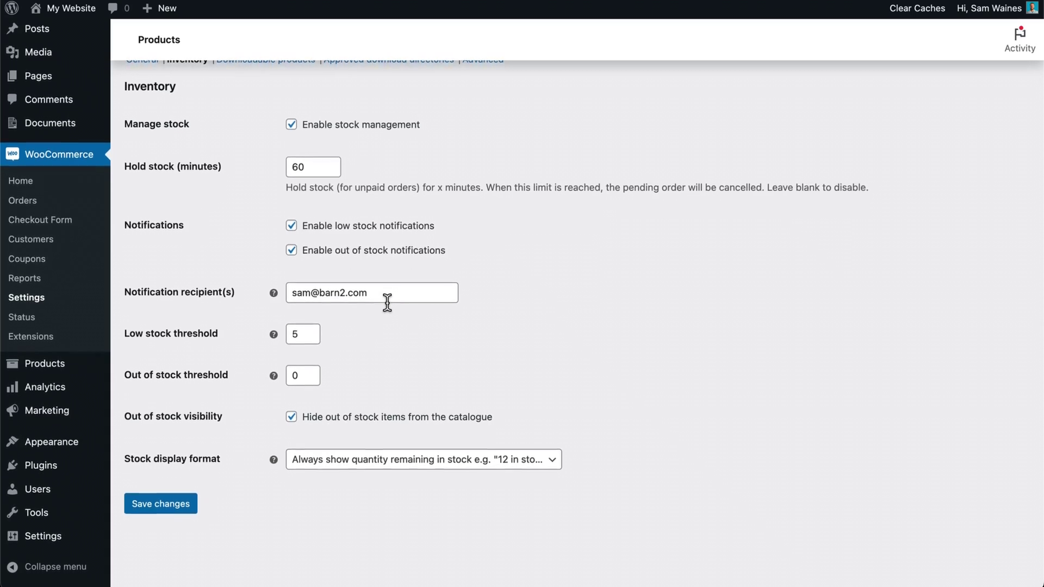
- Stop hiding out-of-stock items, keep 'Always show quantity remaining in stock', and save
scroll(387, 302, up, 2)
scroll(387, 303, down, 2)
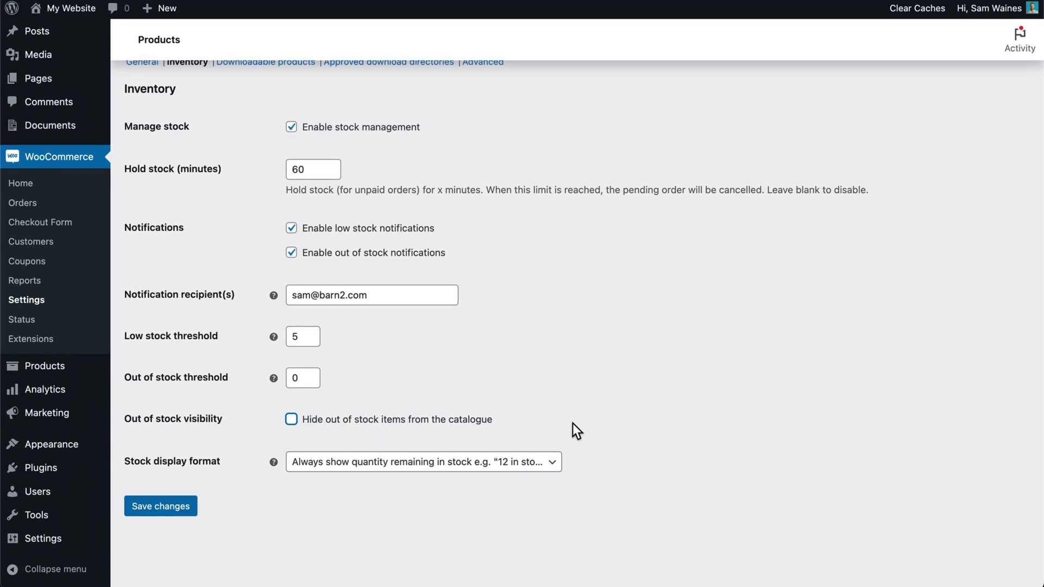
click(516, 472)
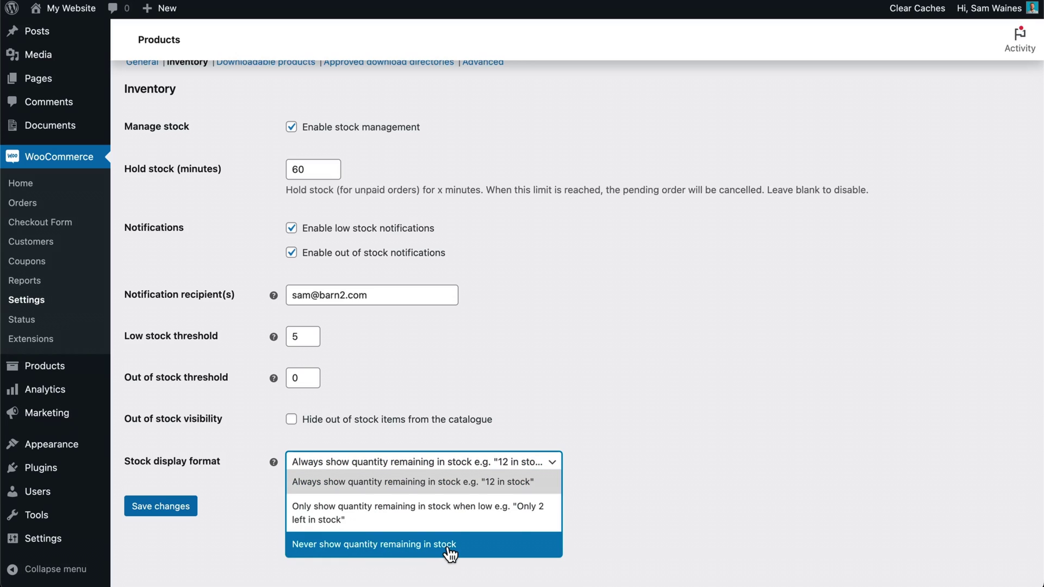
click(472, 494)
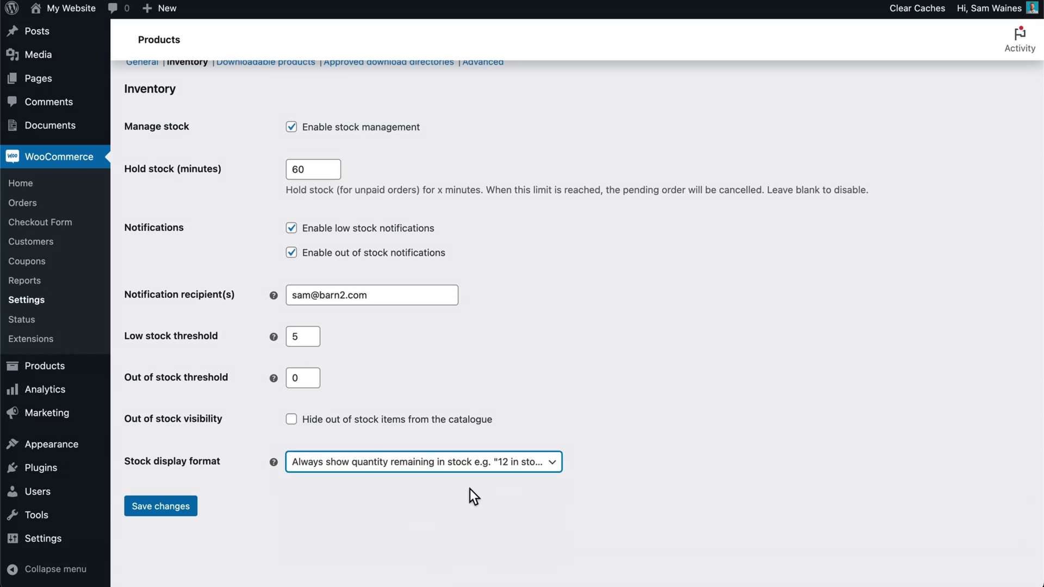
click(180, 518)
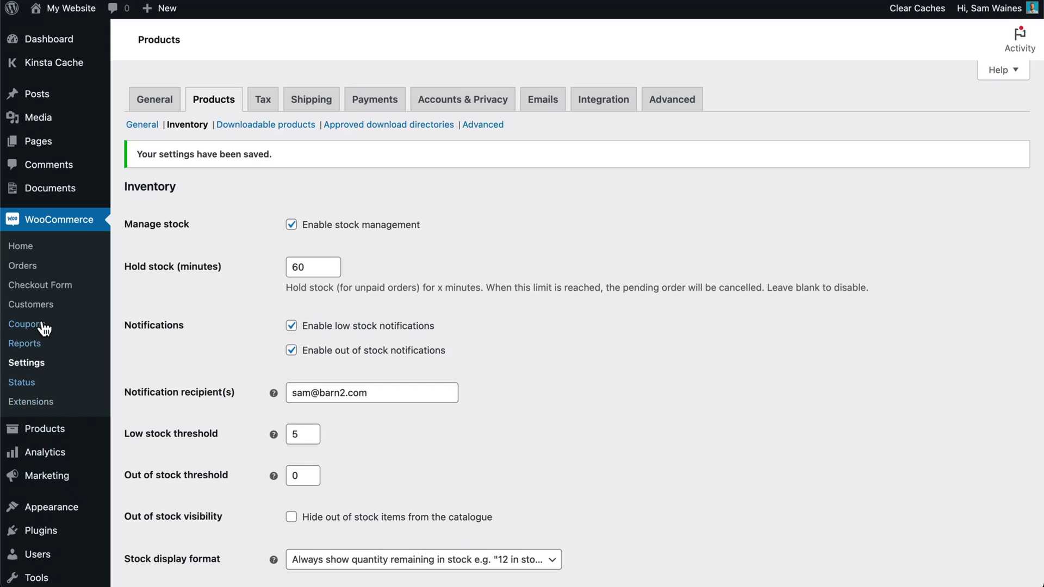
- Open the V-Neck T-Shirt for editing from the All Products list
mouse_move(42, 433)
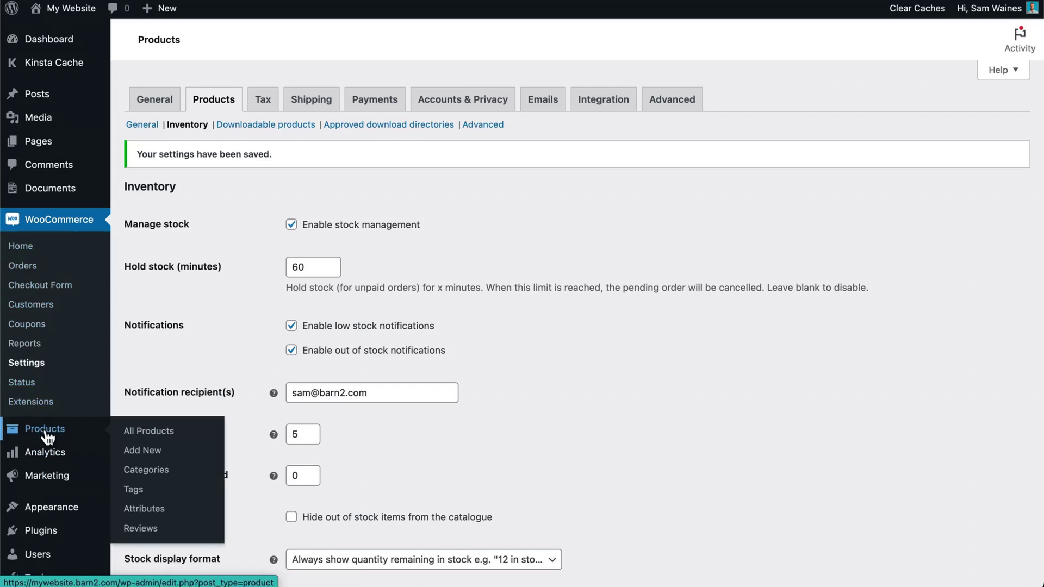
click(137, 435)
scroll(286, 331, down, 10)
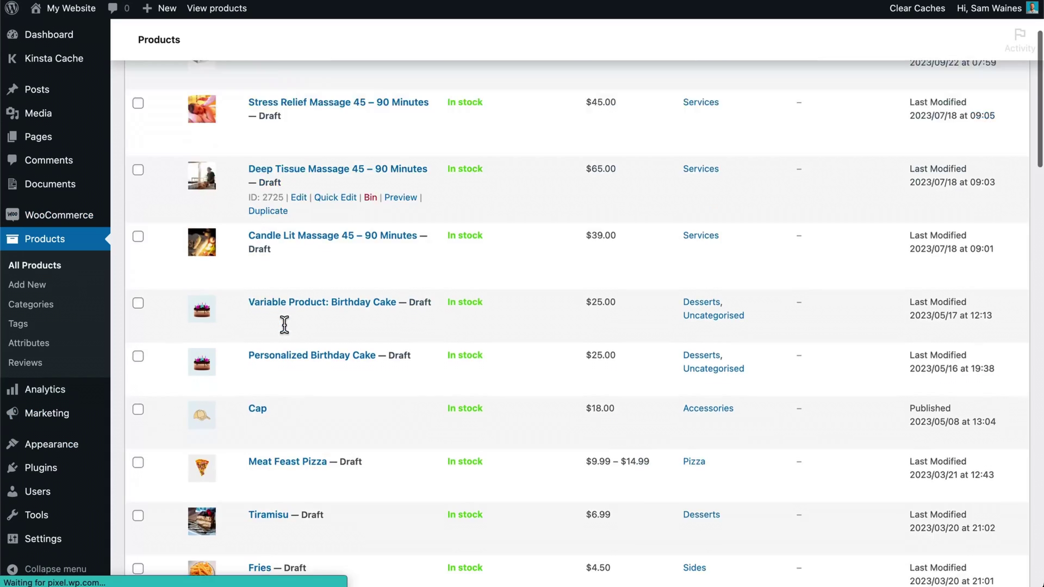
scroll(285, 327, down, 20)
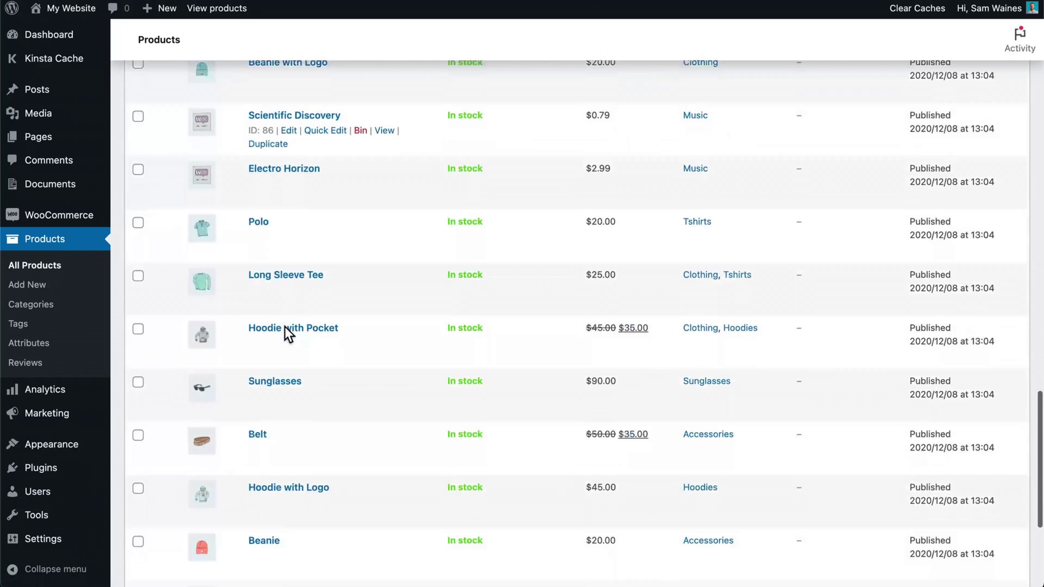
scroll(285, 327, down, 2)
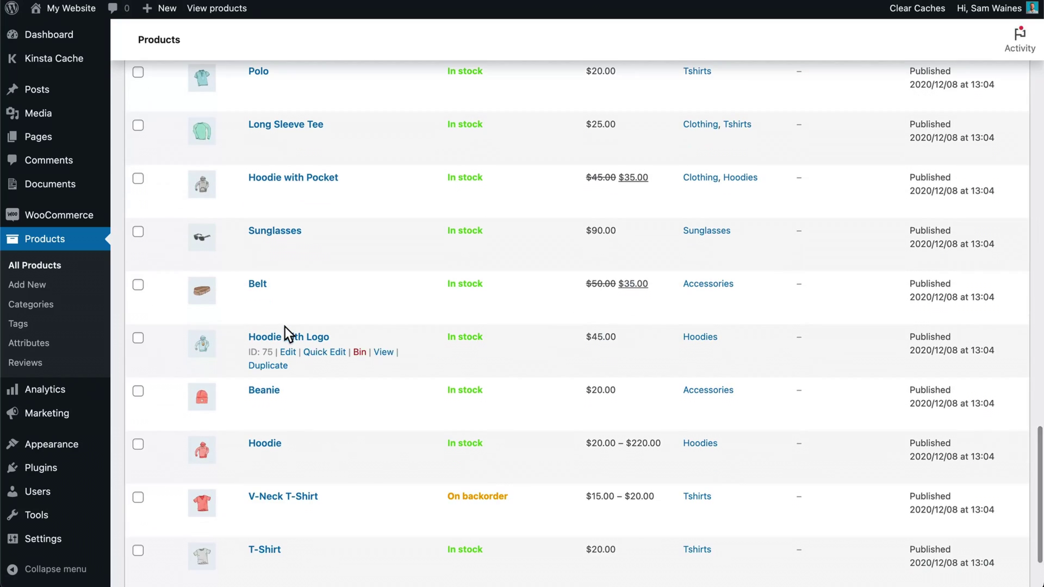
click(271, 497)
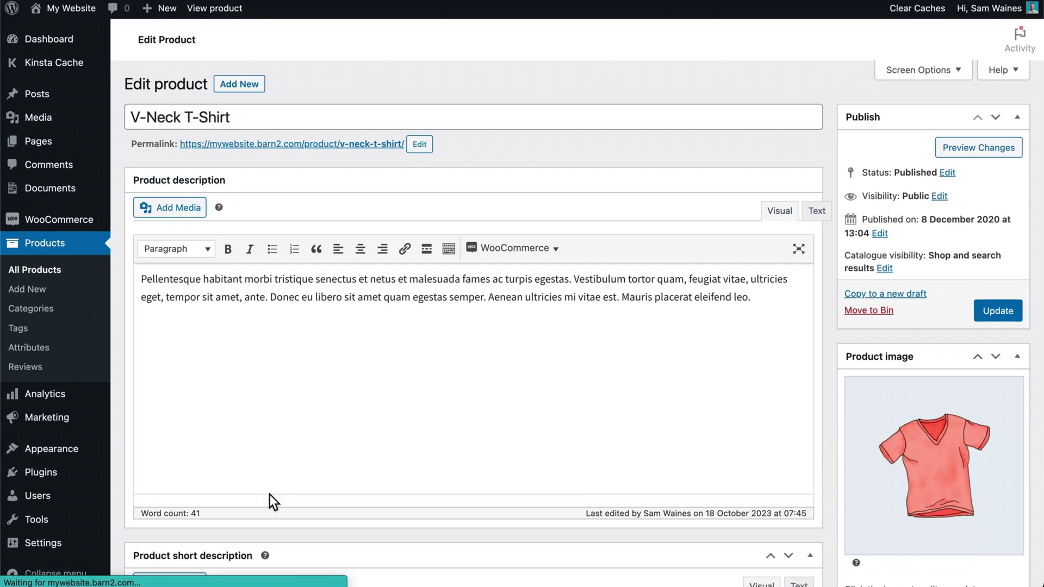
- Expand the #87 Red variation under Variations, keeping stock management enabled
scroll(301, 371, down, 10)
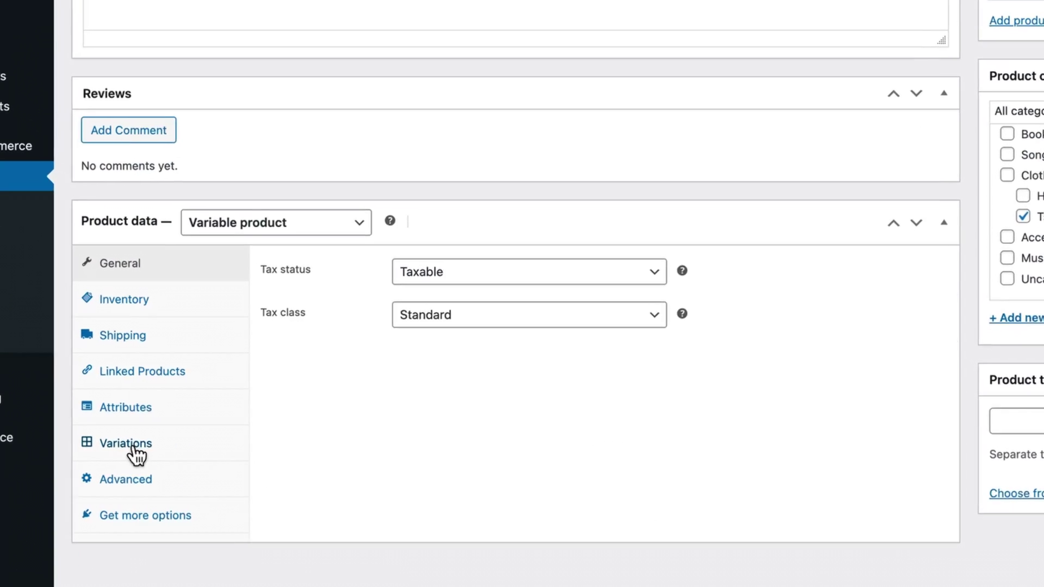
click(167, 451)
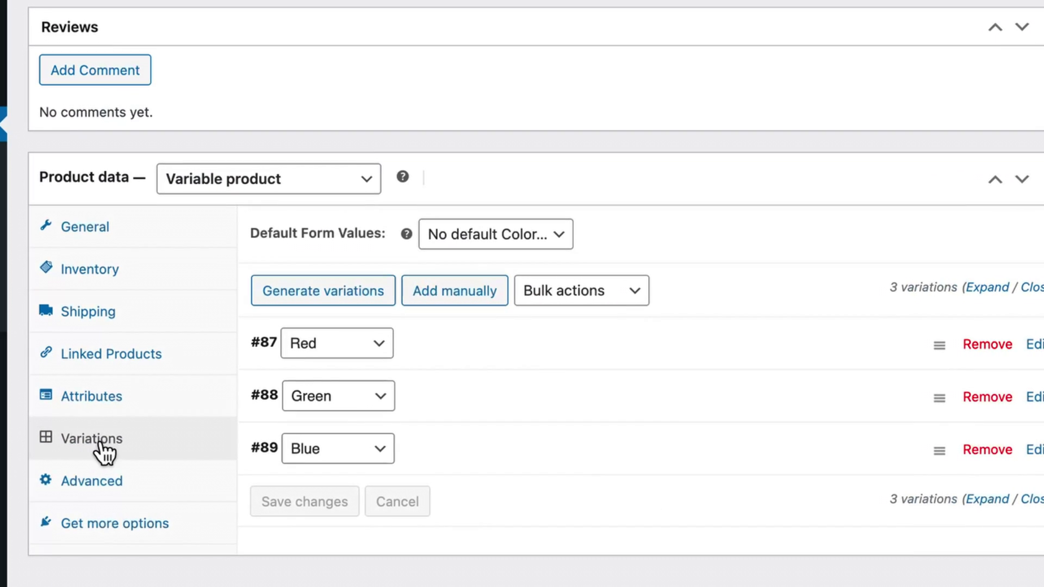
click(550, 350)
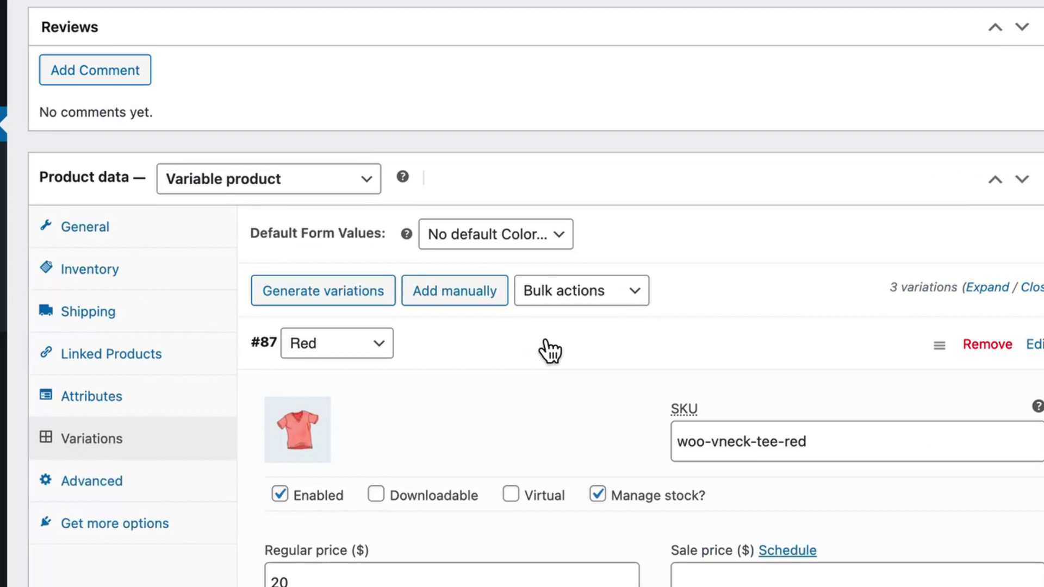
scroll(545, 342, down, 6)
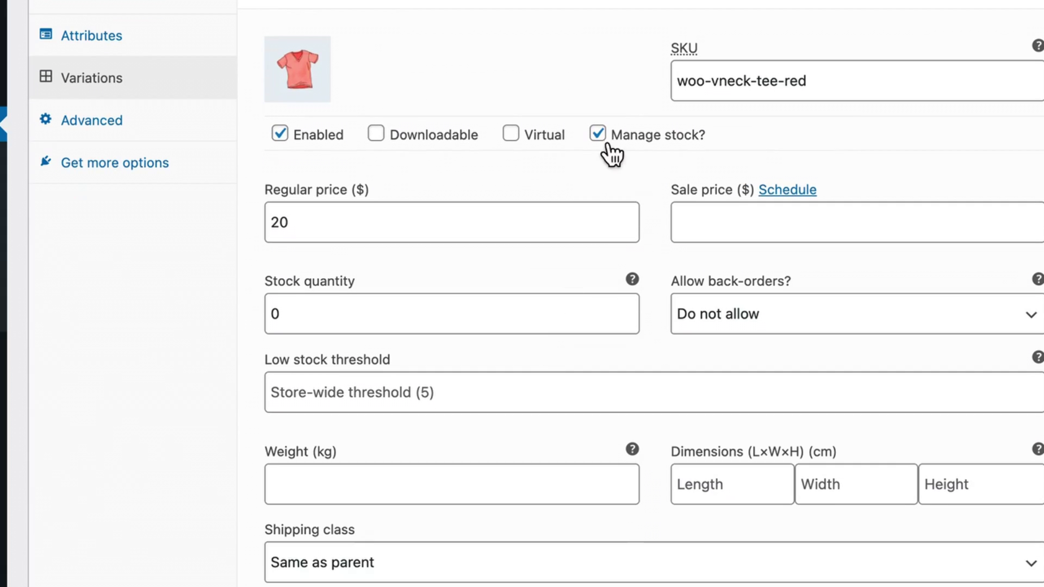
mouse_move(602, 145)
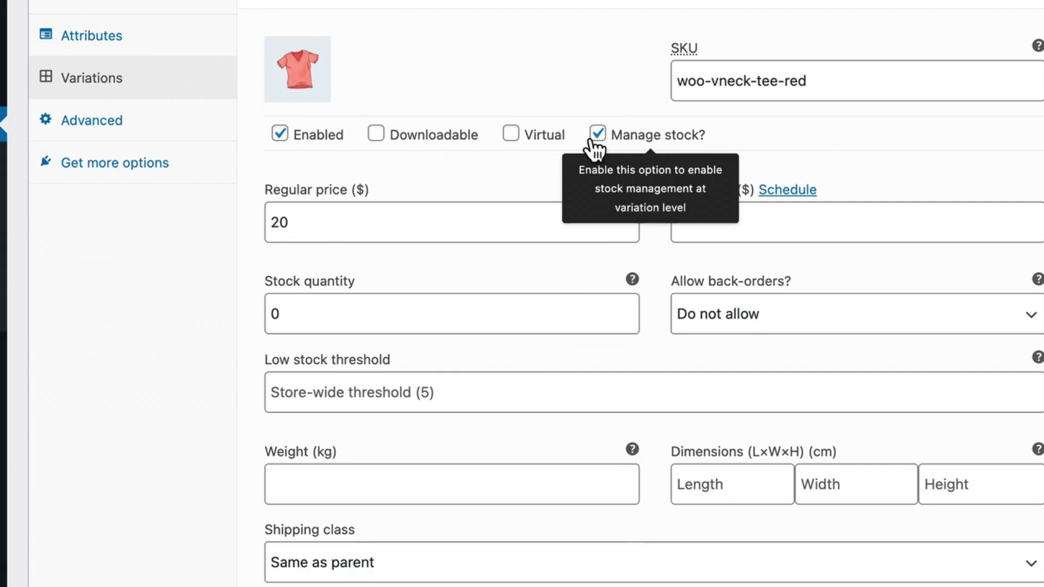
click(598, 136)
click(598, 136)
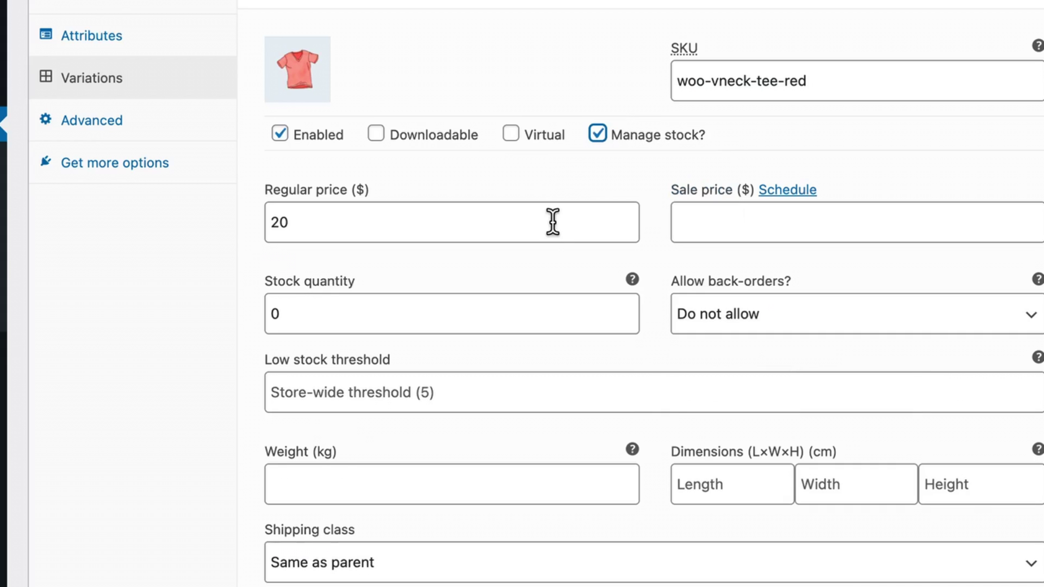
- Set the Red variation's stock quantity to 30, save the variations and update the product
click(324, 308)
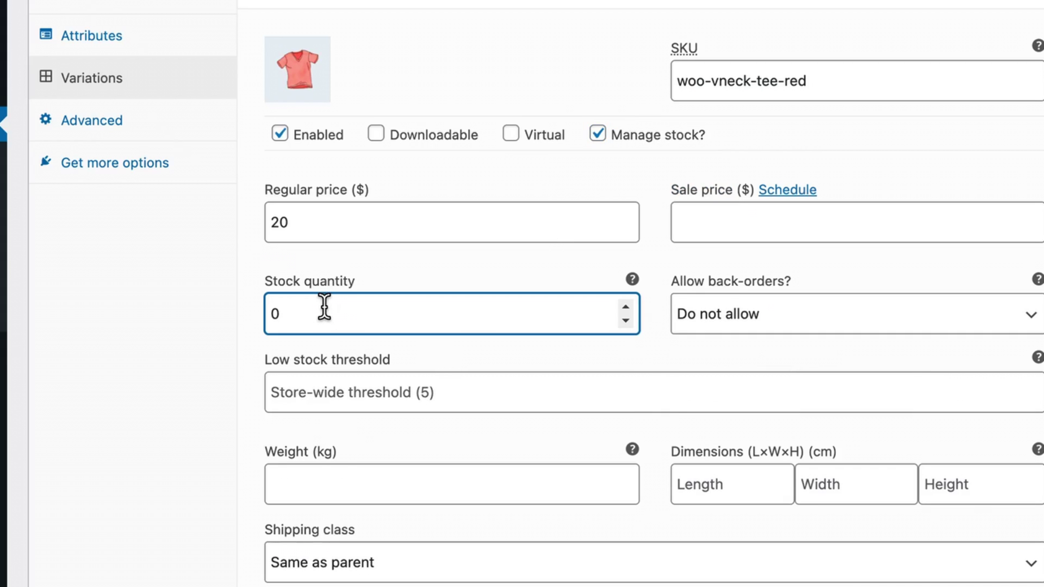
drag(324, 308, 246, 310)
text(3)
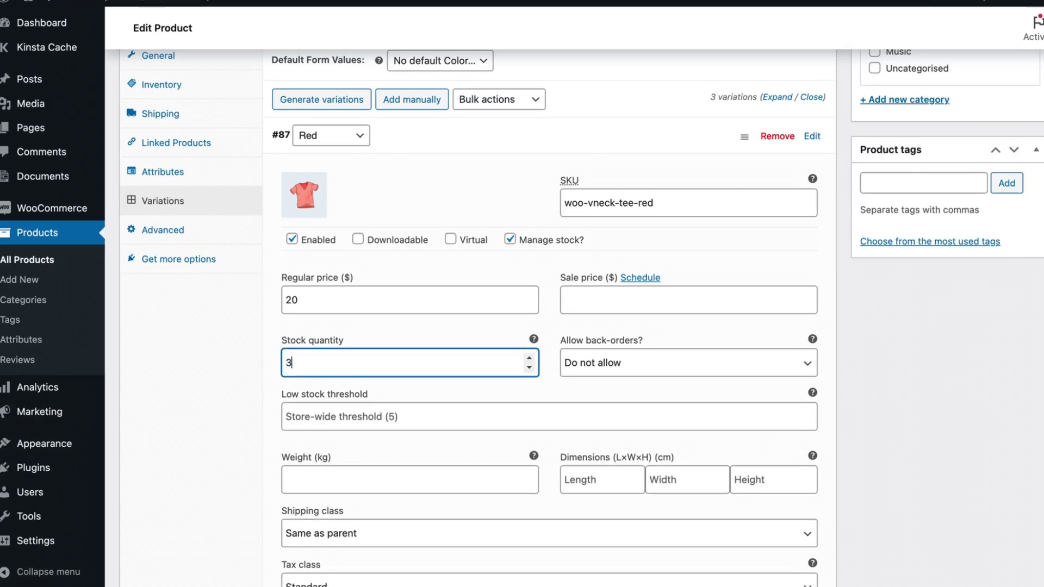
text(0)
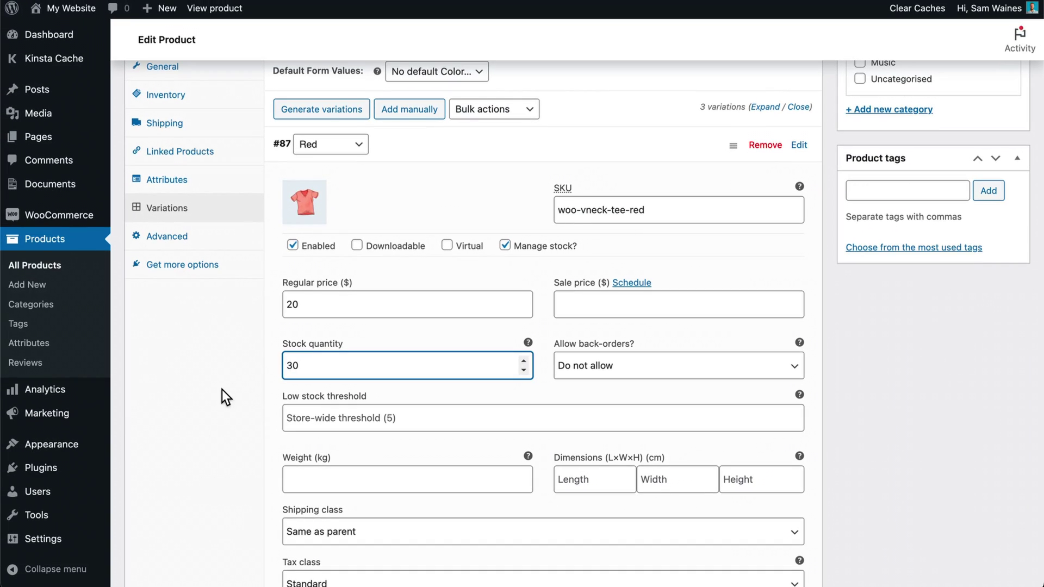
click(222, 390)
scroll(222, 384, down, 5)
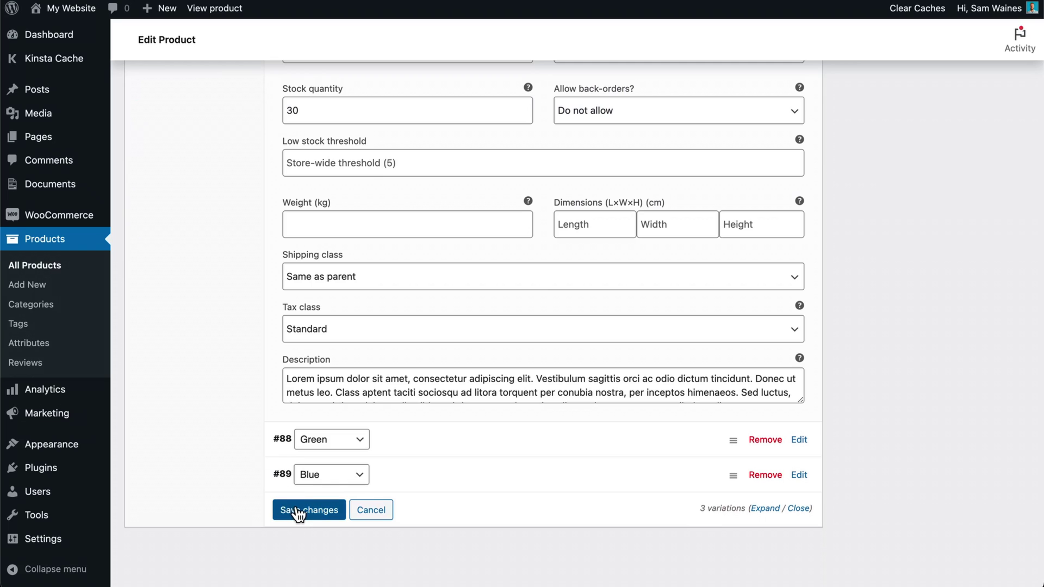
click(295, 509)
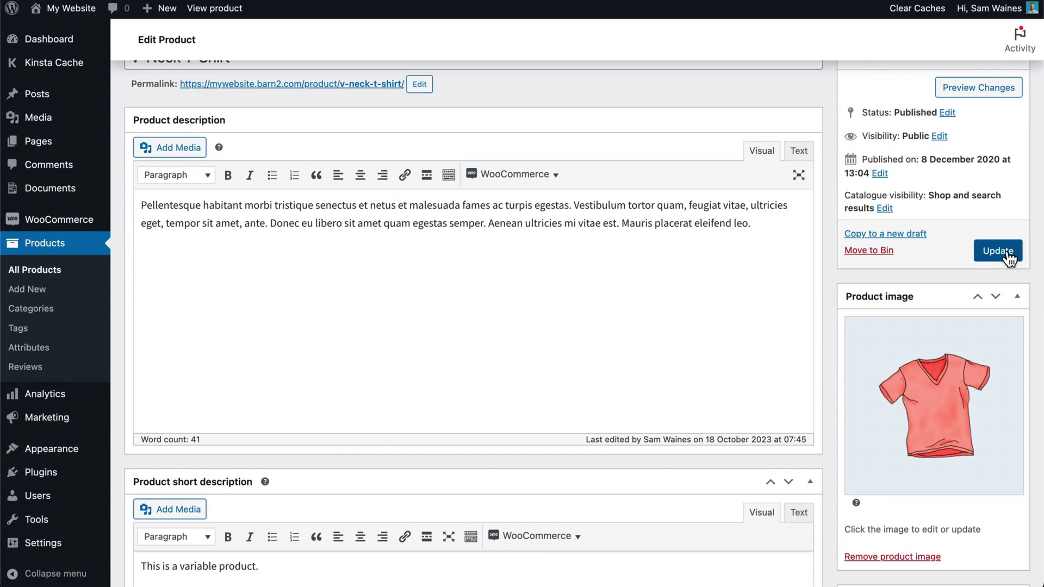
click(1006, 252)
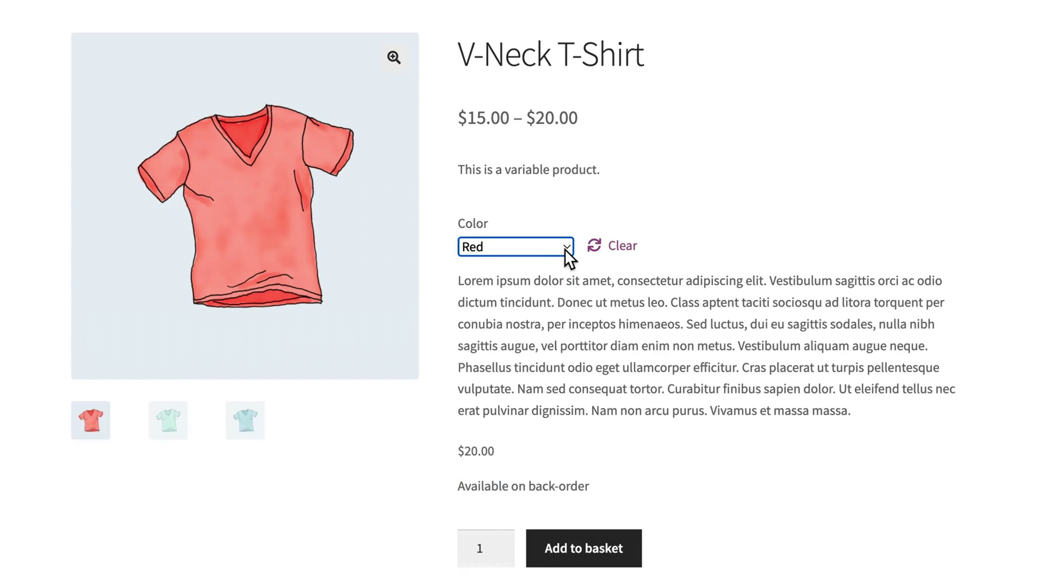
- Pick Green then Blue on the product page, showing out of stock versus 30 in stock
click(565, 249)
click(549, 227)
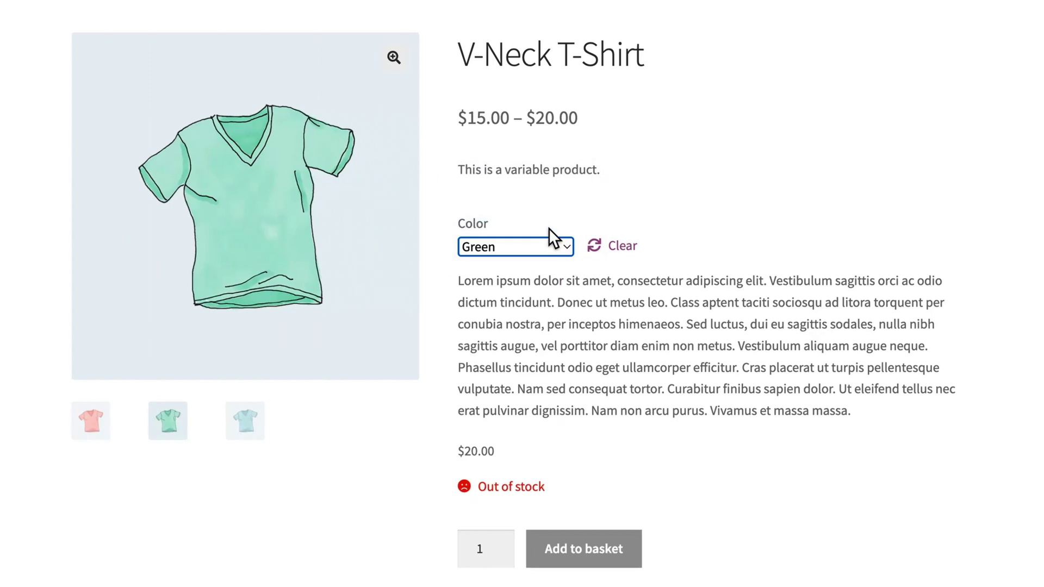
click(559, 249)
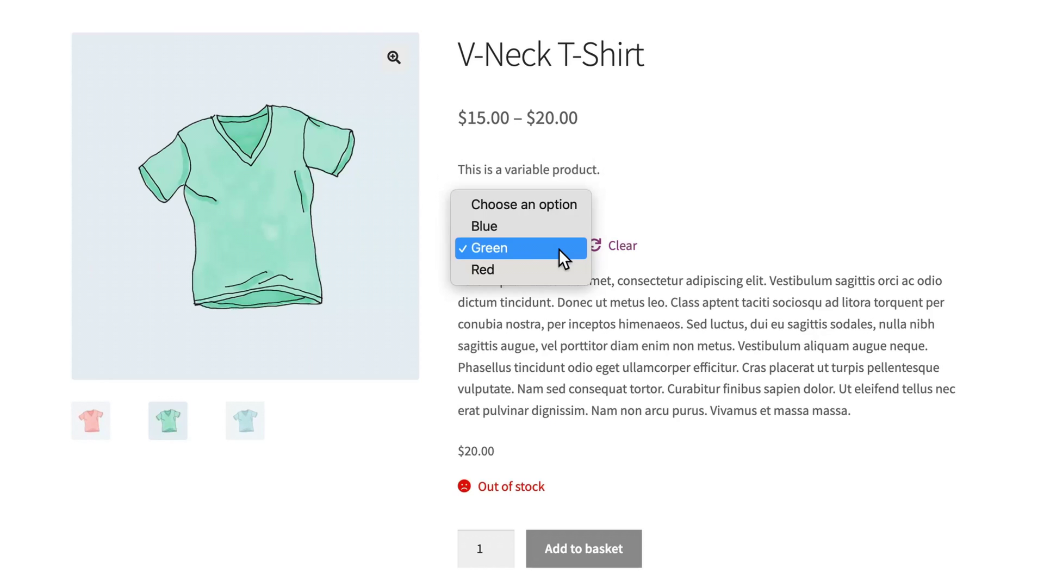
click(533, 230)
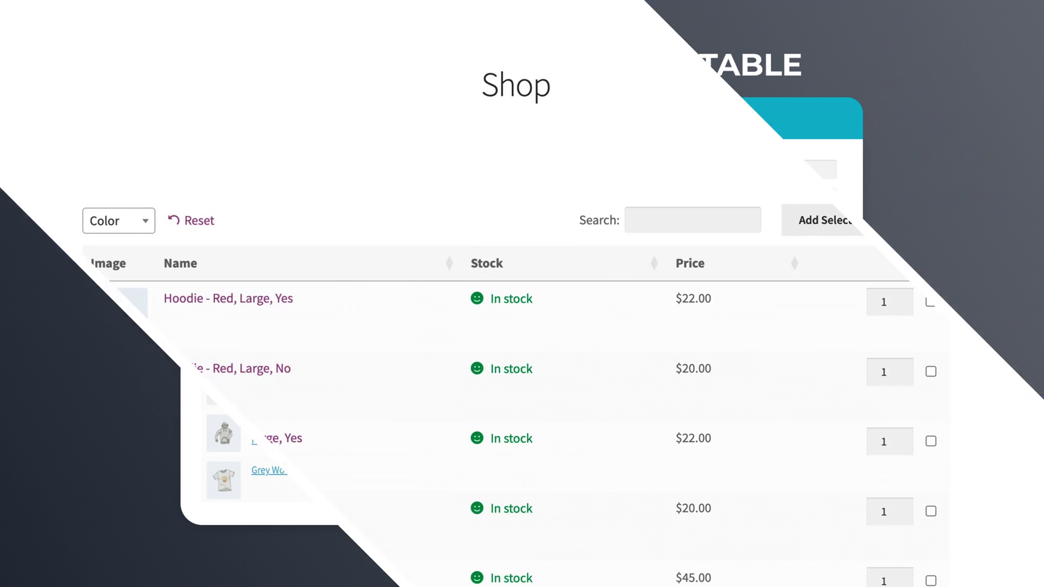
- Scroll the Shop product table down to the V-Neck T-Shirt variation rows
scroll(515, 321, down, 5)
scroll(516, 294, down, 8)
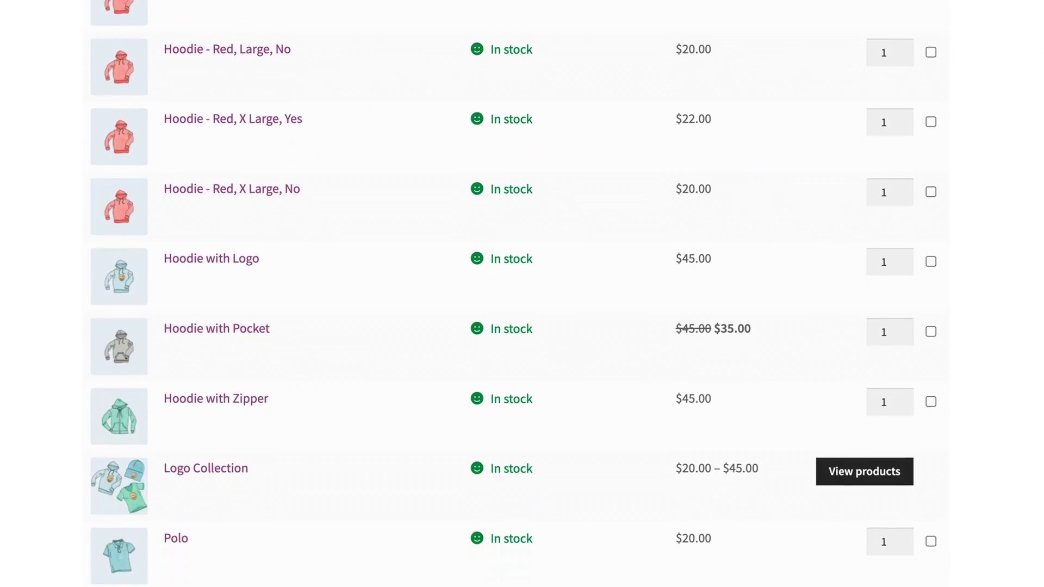
scroll(516, 294, down, 5)
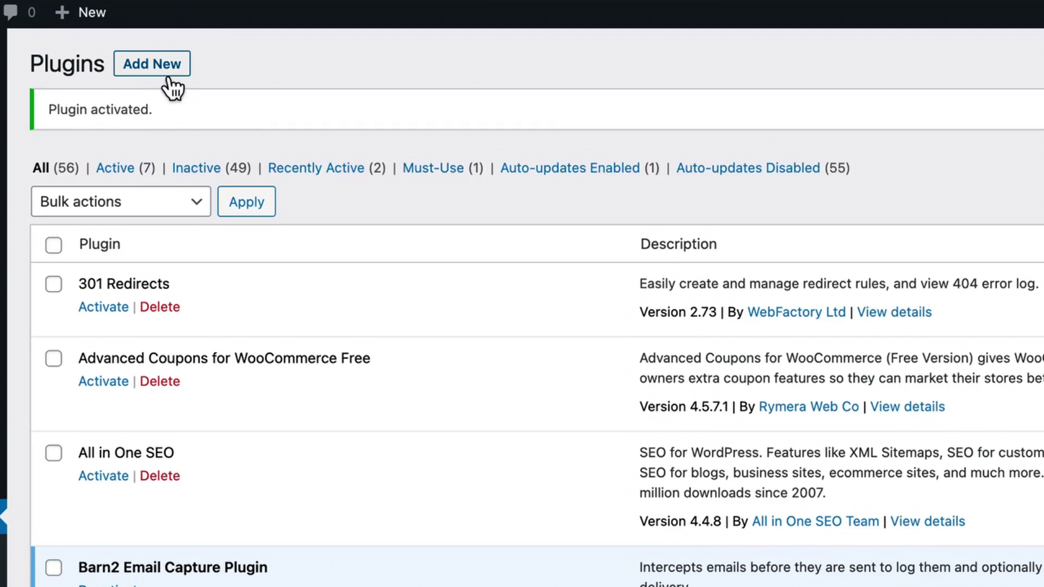
- Show the Upload Plugin form under Plugins > Add New
click(170, 71)
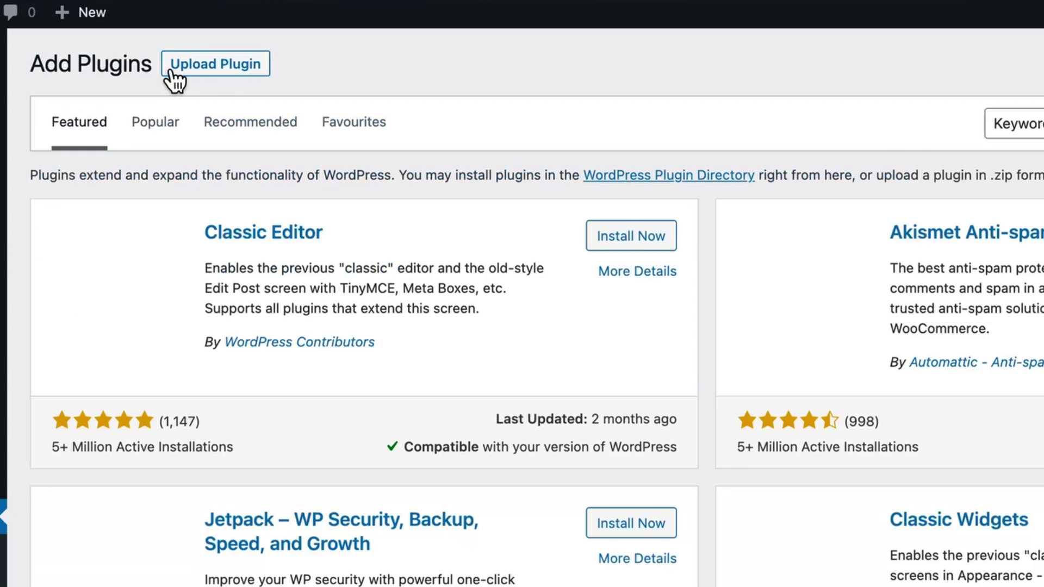
click(218, 69)
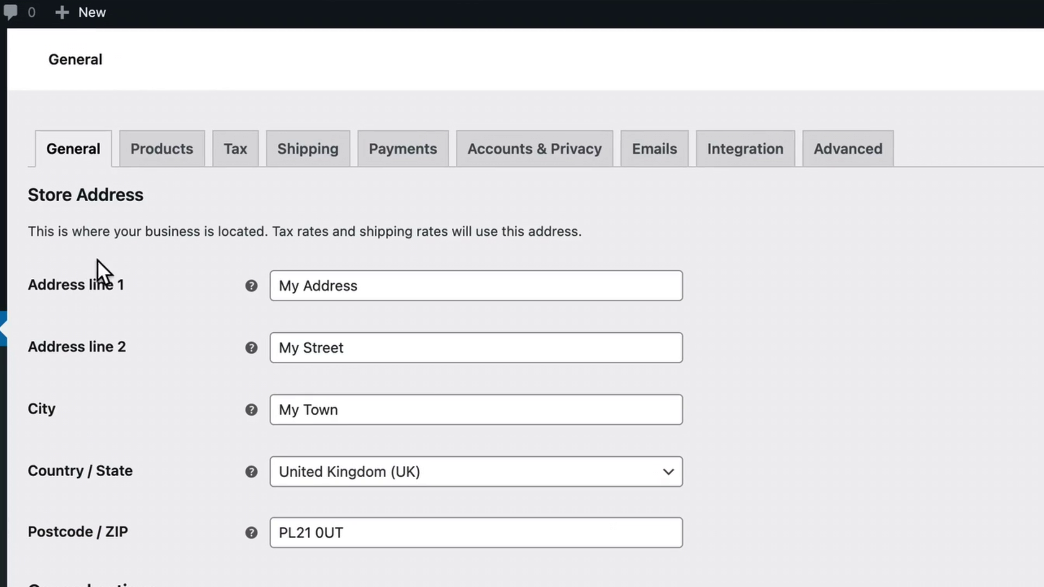
- Go to the Product tables section of WooCommerce's Products settings
click(166, 148)
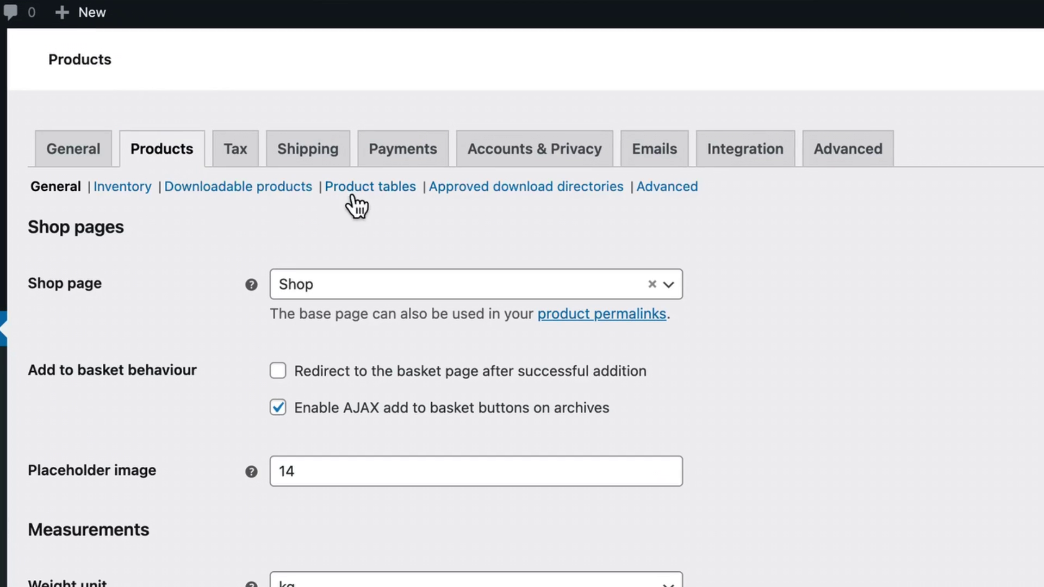
click(369, 193)
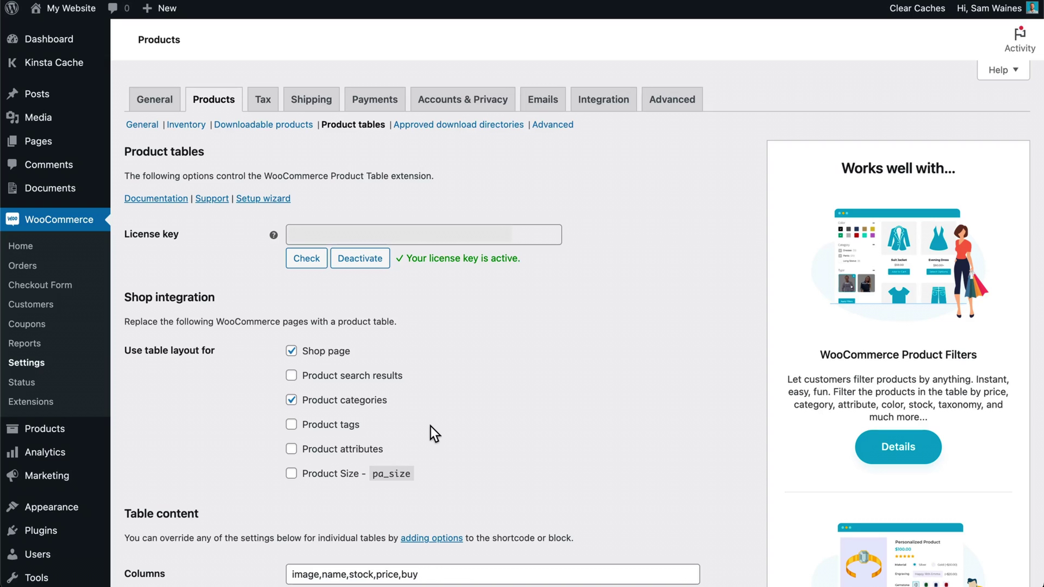
- Open the Variations display dropdown in the Product tables Add to cart section
scroll(430, 426, down, 8)
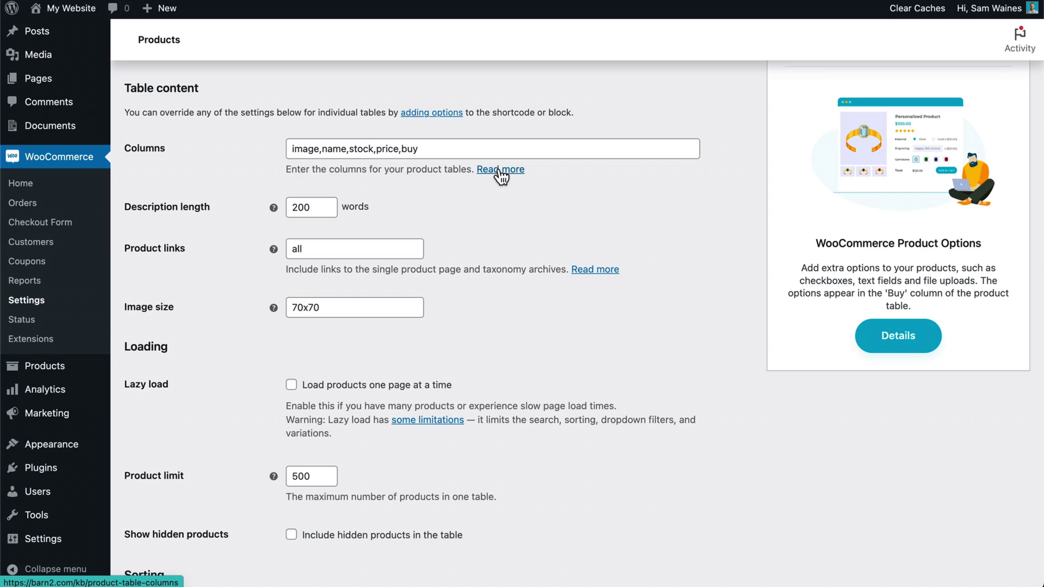
scroll(500, 177, down, 10)
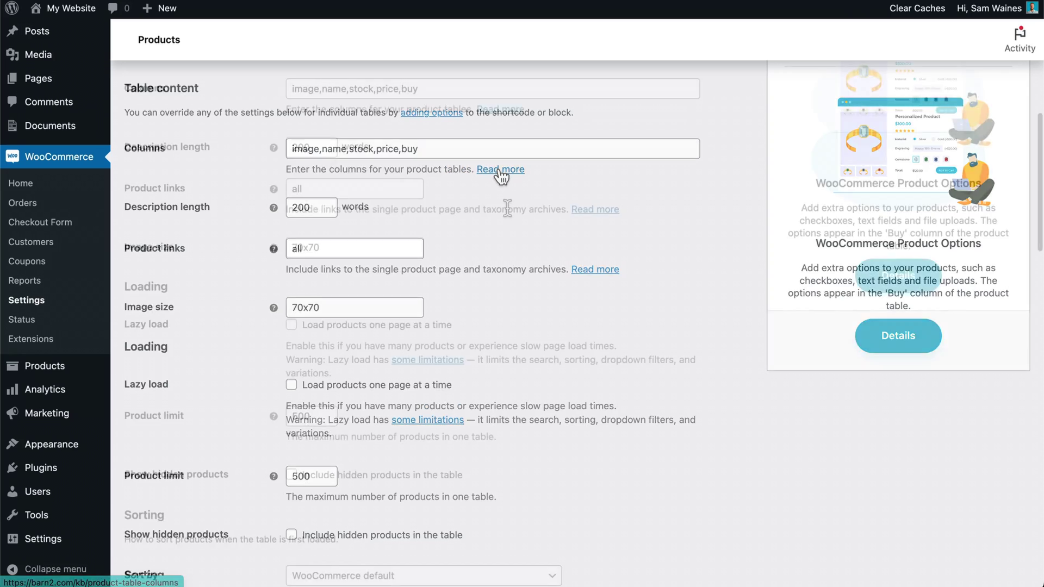
scroll(510, 214, down, 7)
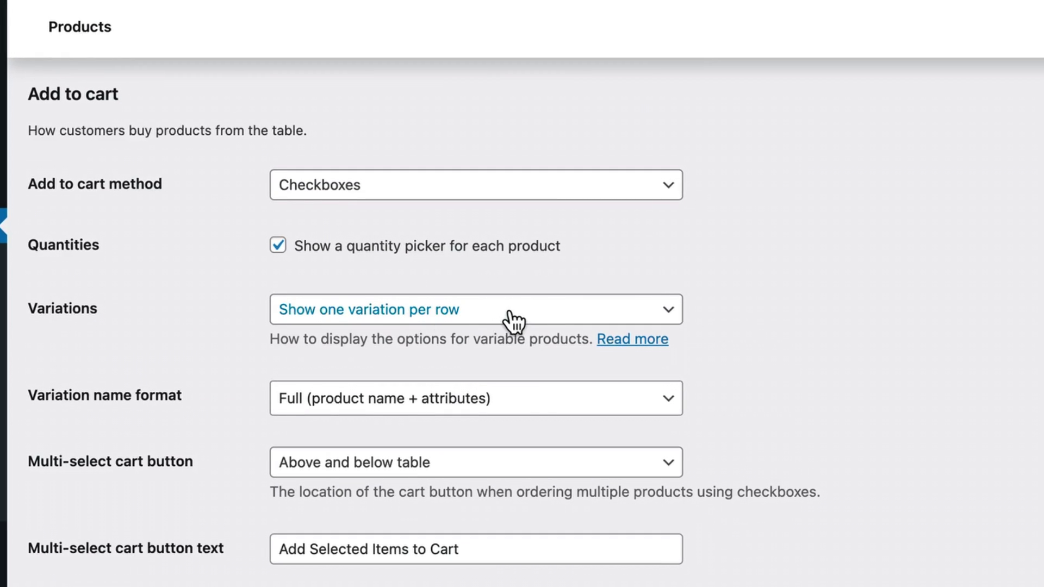
click(512, 321)
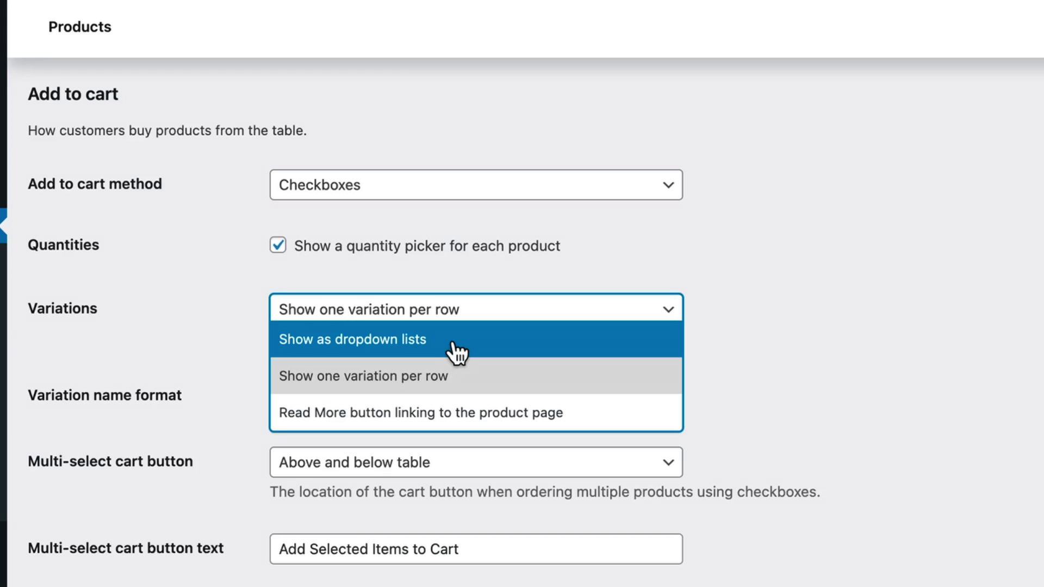
- Keep variations shown one per row, save the product table settings, and open the Shop page
click(442, 376)
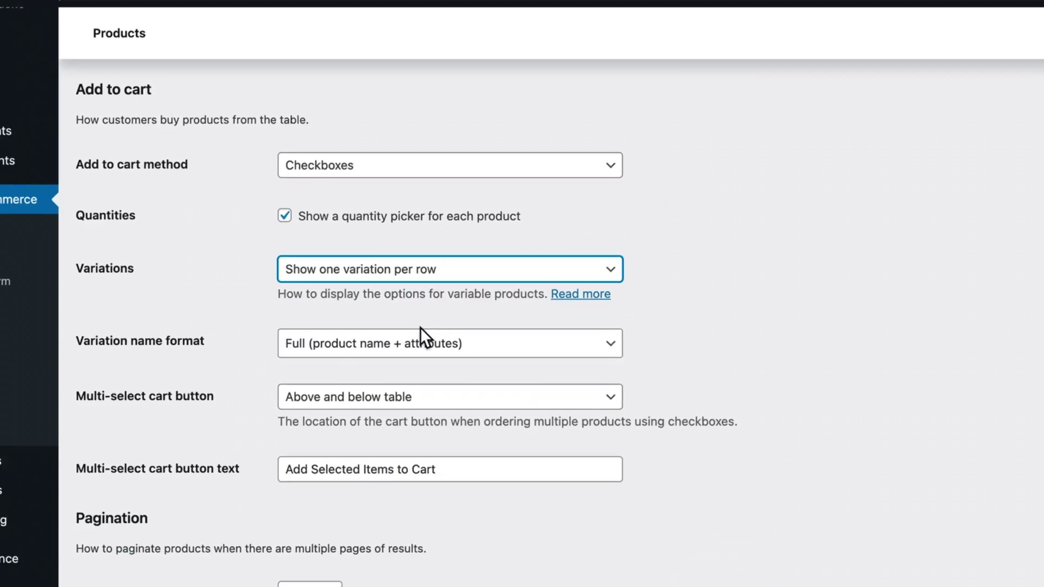
scroll(560, 253, down, 10)
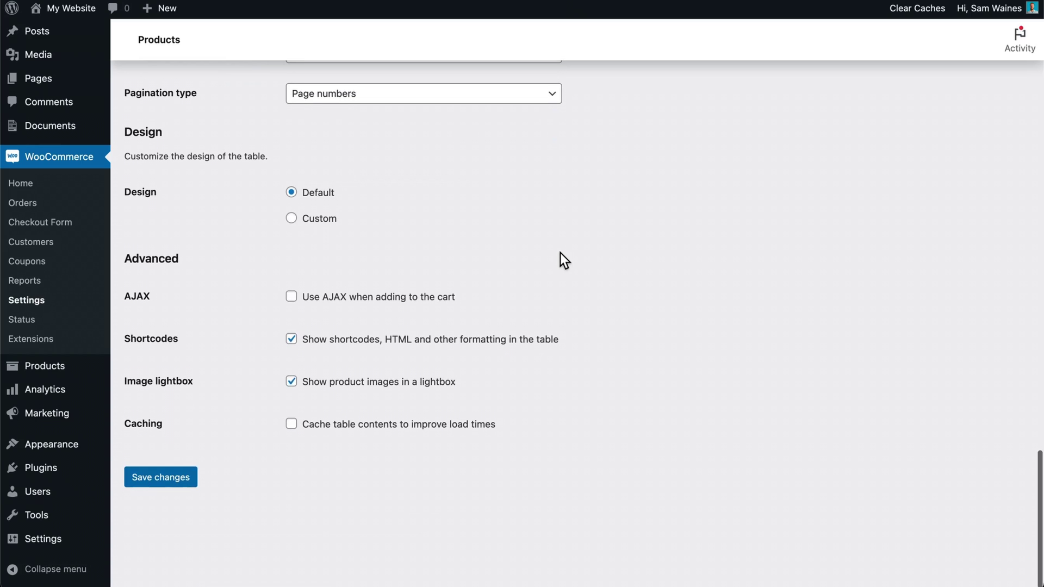
click(170, 484)
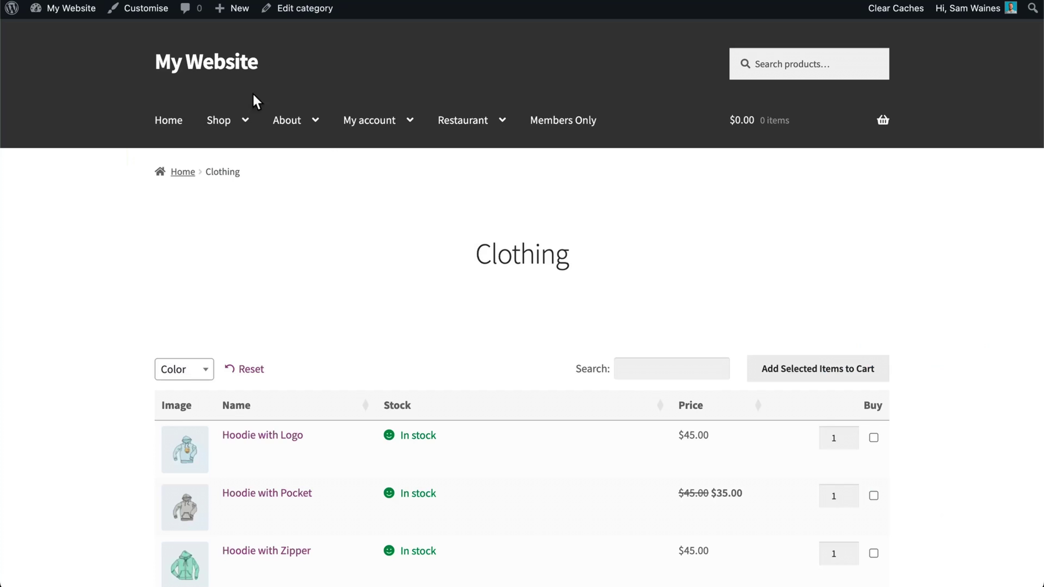
click(223, 131)
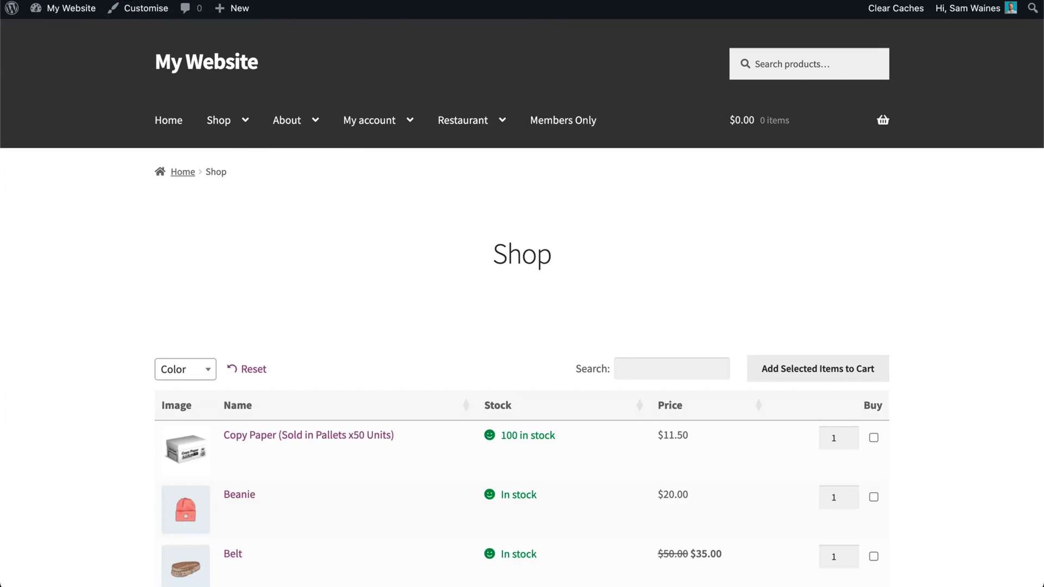
- Scroll through the Shop product table to review each Hoodie variation's In stock row and price
scroll(112, 294, down, 6)
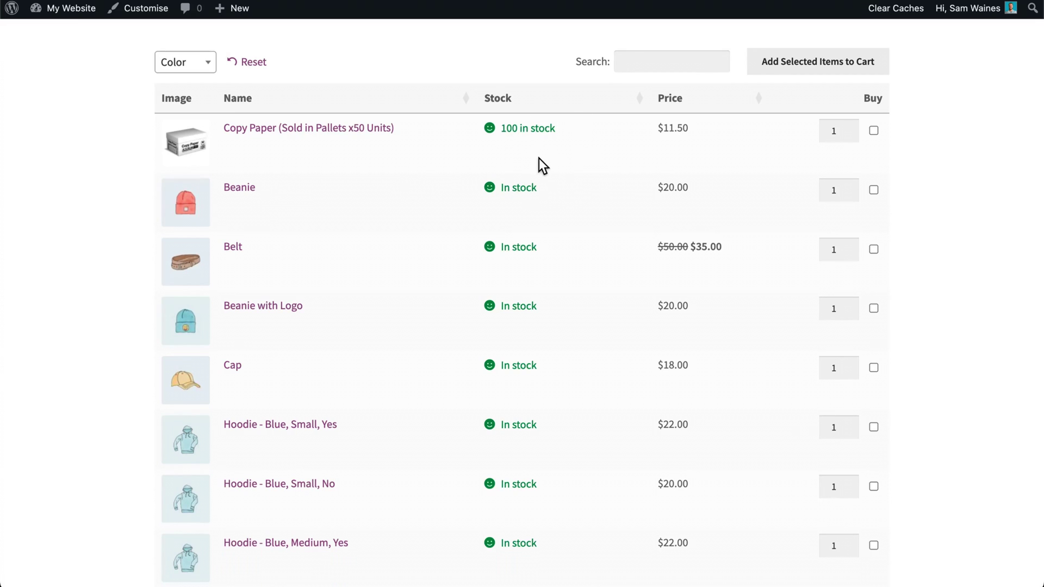
scroll(540, 158, down, 3)
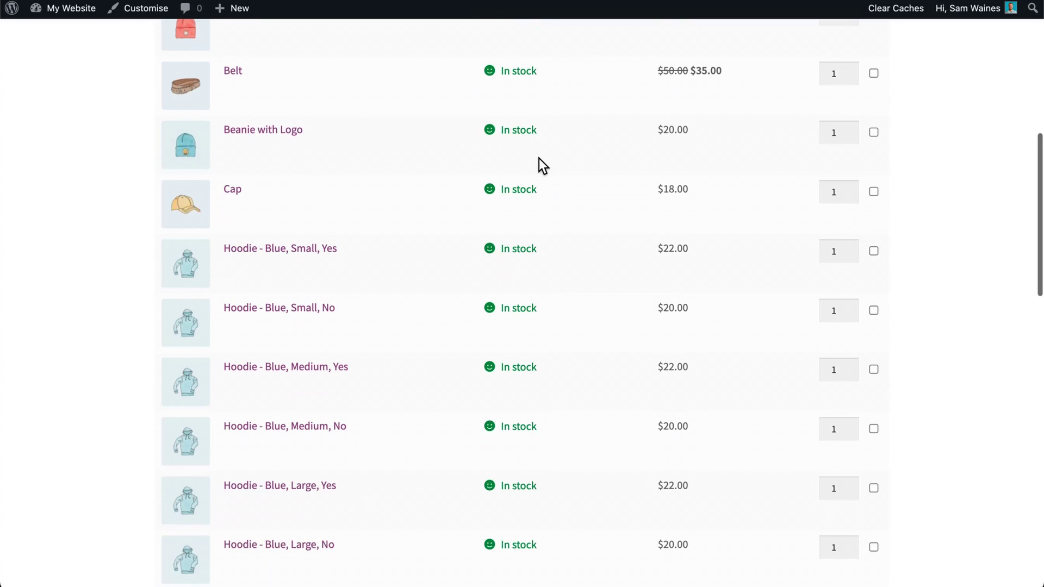
scroll(540, 158, down, 15)
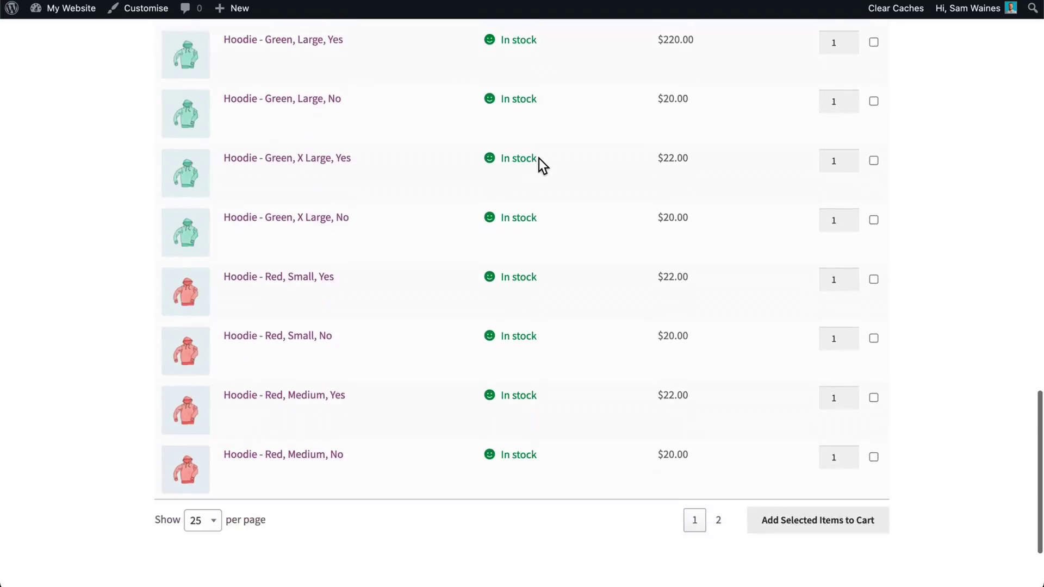
scroll(540, 158, down, 2)
scroll(540, 158, up, 5)
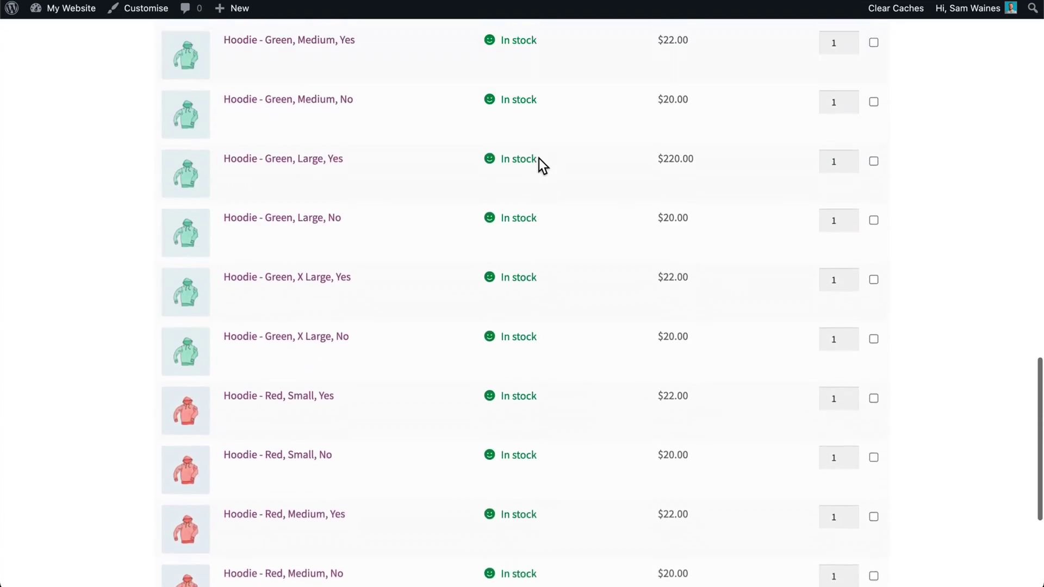
scroll(539, 158, up, 5)
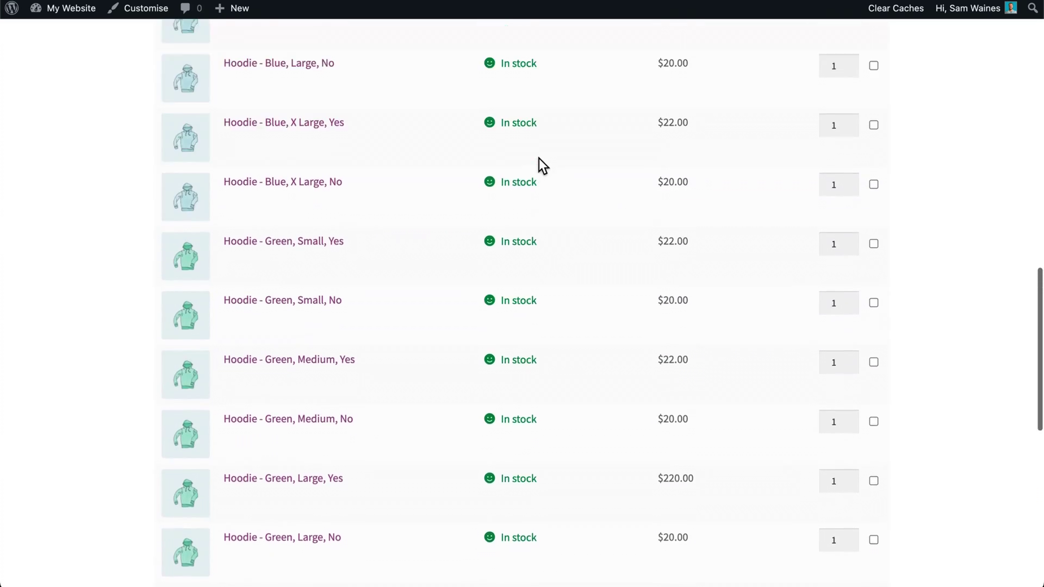
scroll(540, 159, up, 4)
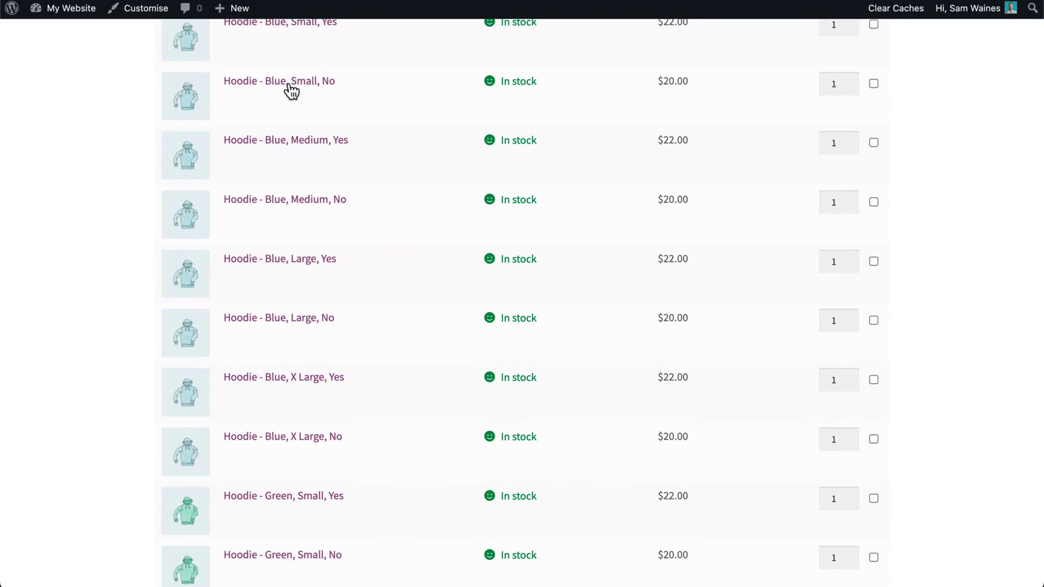
scroll(98, 228, down, 11)
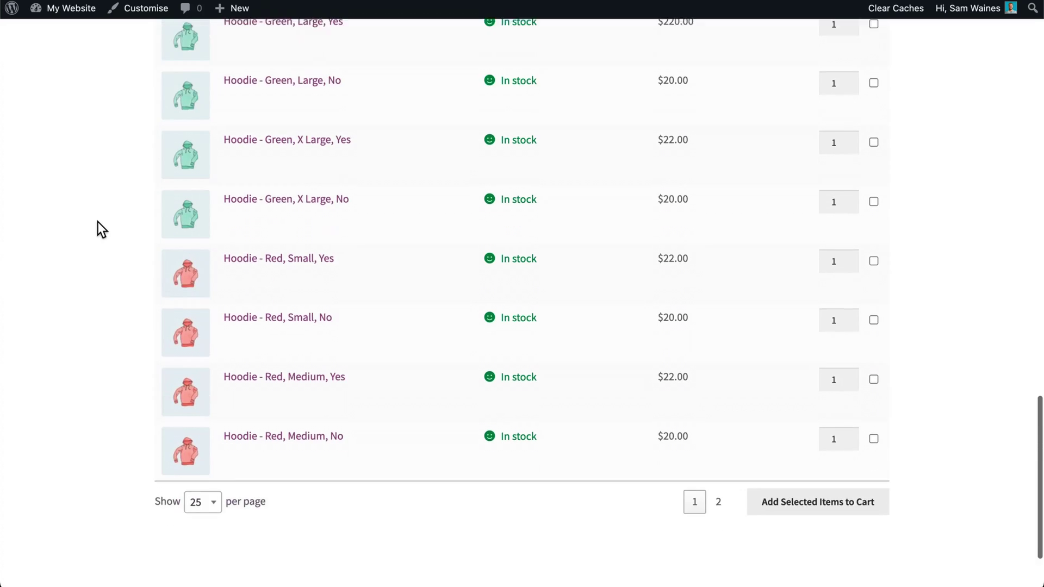
scroll(98, 228, down, 2)
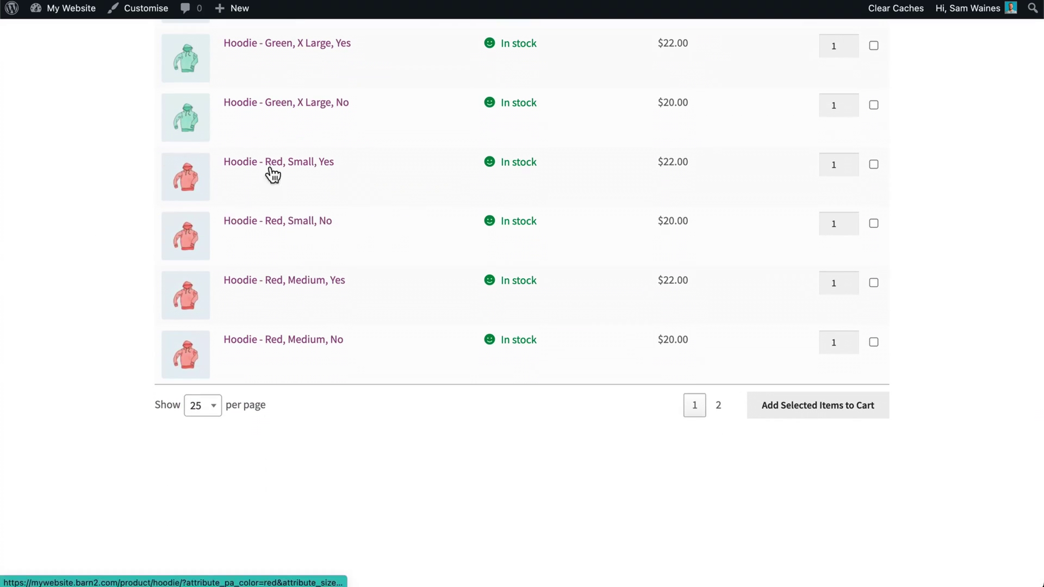
scroll(340, 197, up, 1)
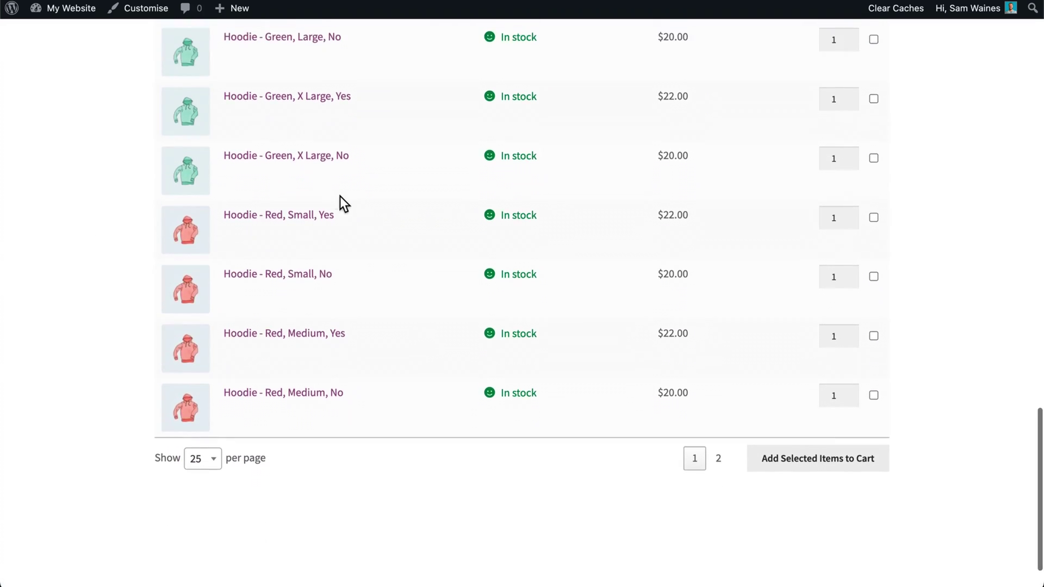
scroll(315, 327, up, 4)
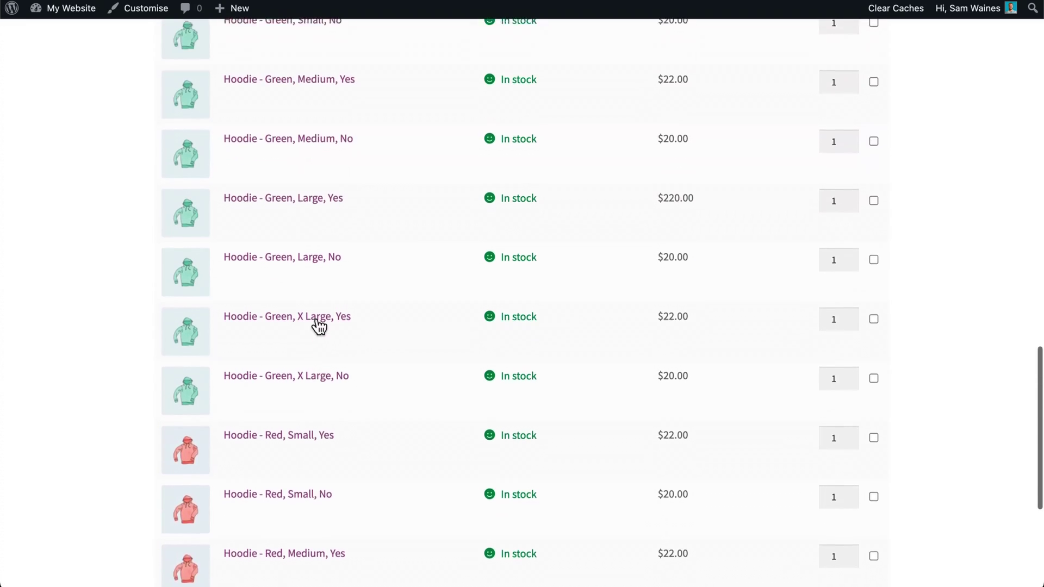
scroll(319, 326, up, 11)
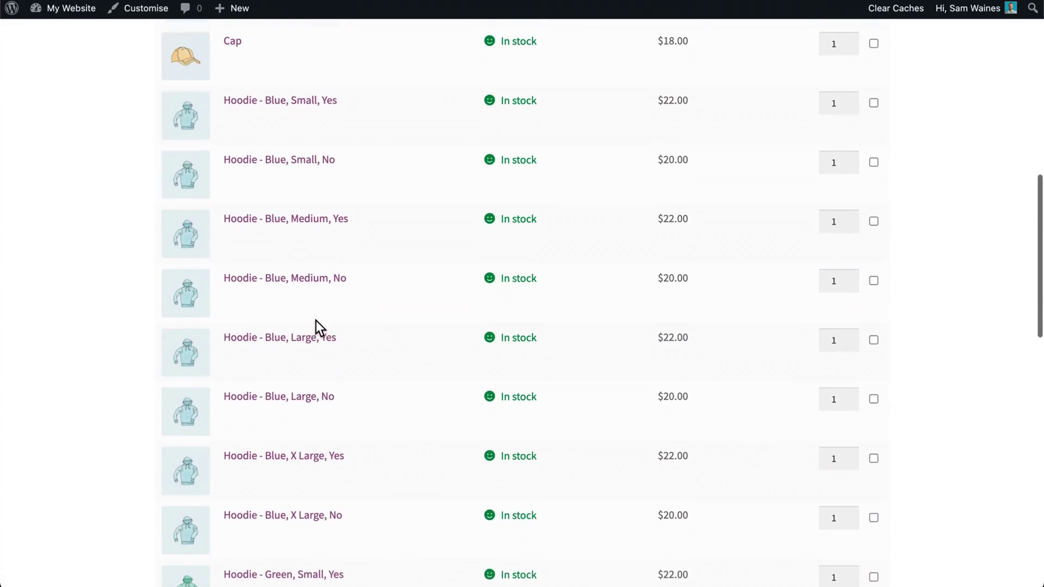
scroll(318, 325, up, 1)
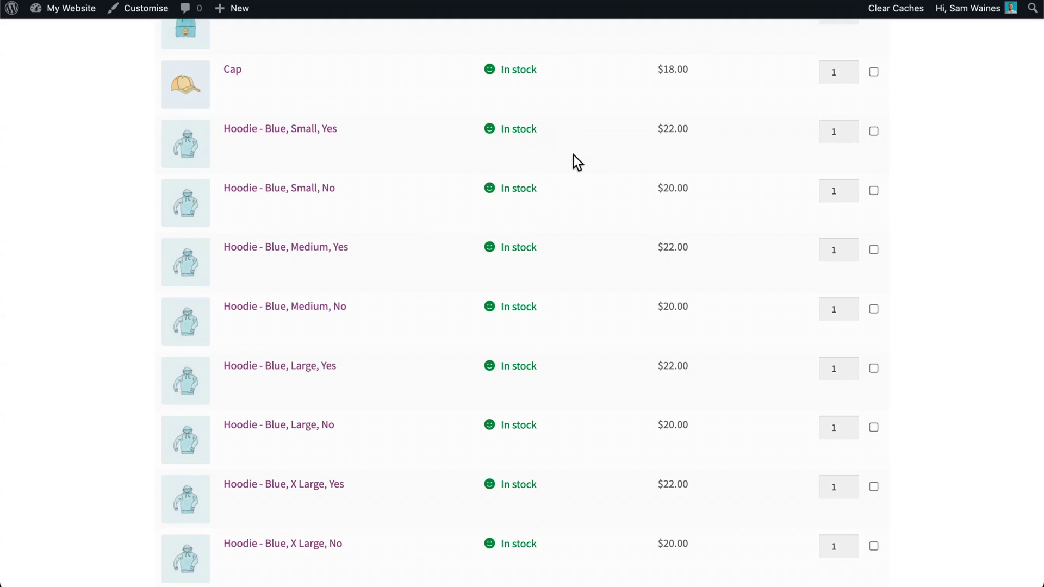
scroll(578, 162, down, 1)
scroll(577, 162, up, 1)
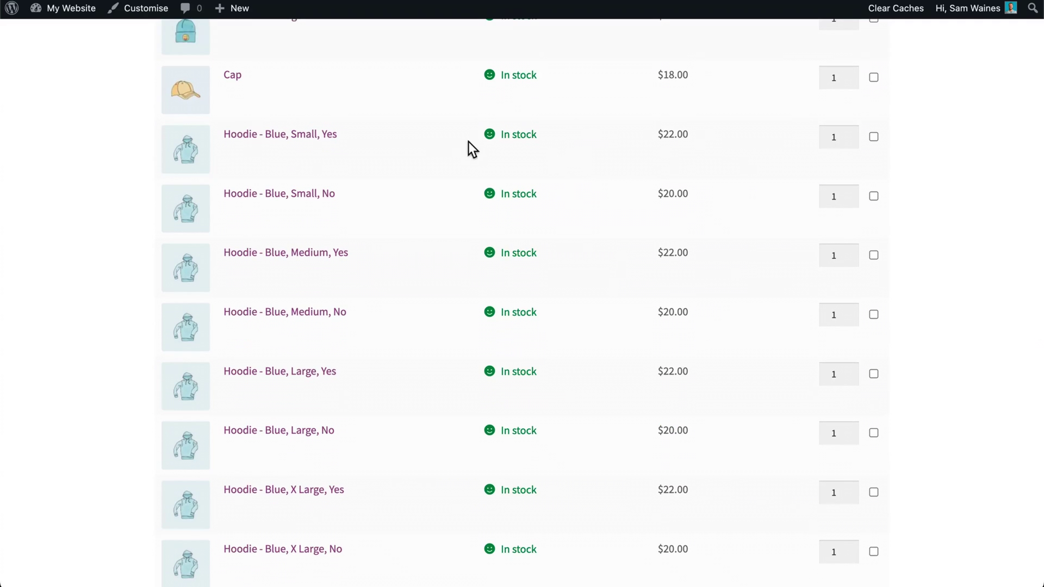
- Add 5 of the Hoodie - Blue, Small, Yes variation to the cart from the table
click(851, 133)
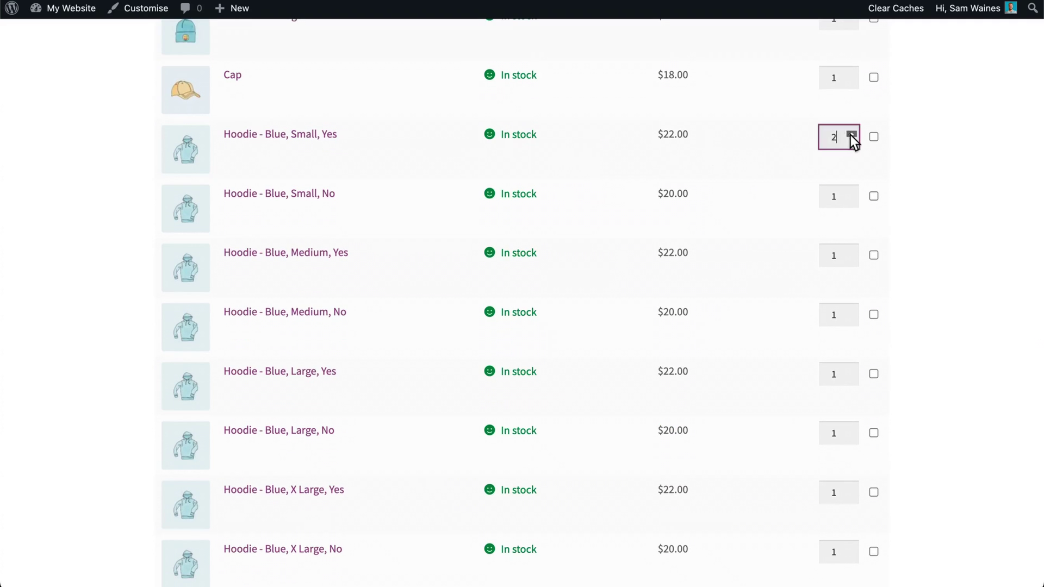
click(944, 141)
scroll(944, 142, down, 2)
scroll(944, 141, down, 15)
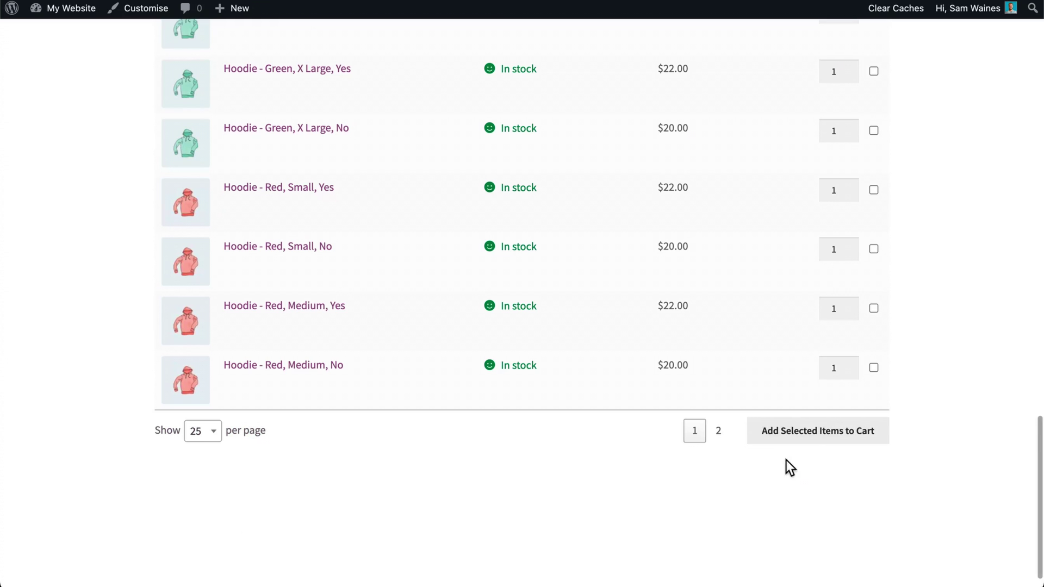
click(832, 439)
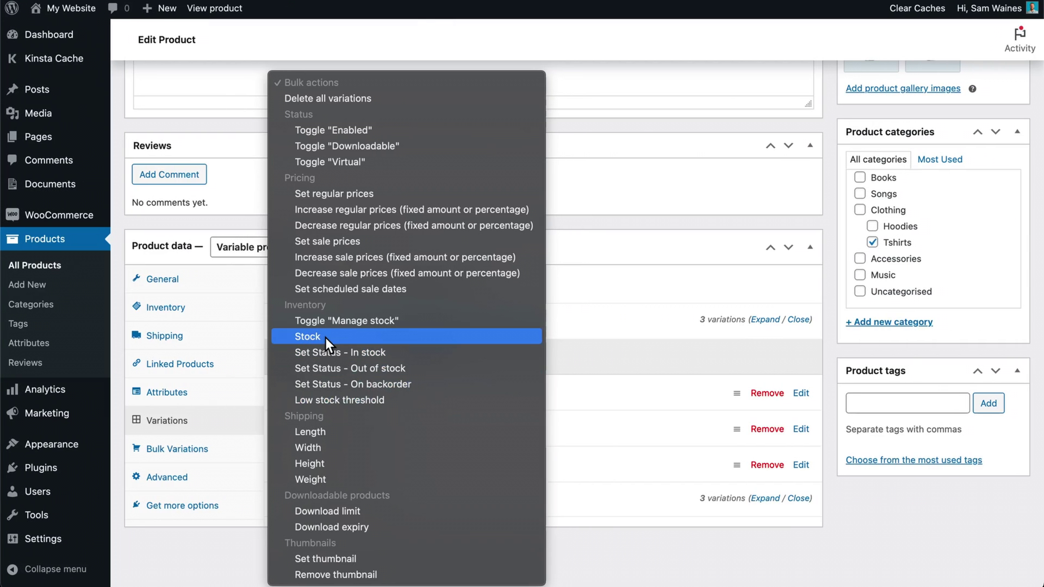
- Choose the bulk Stock action to set a stock quantity for all variations
click(325, 337)
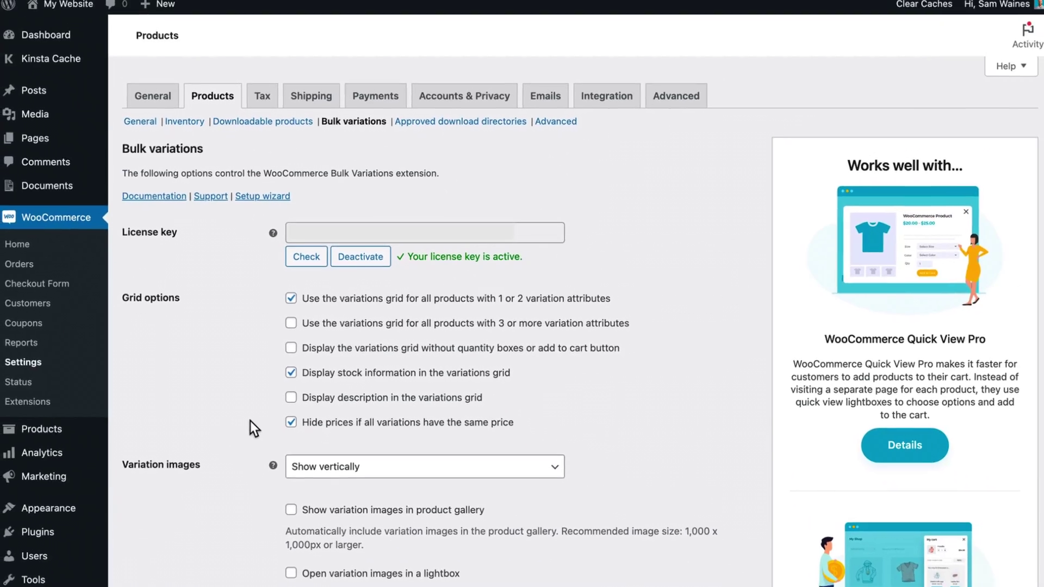
scroll(250, 422, down, 5)
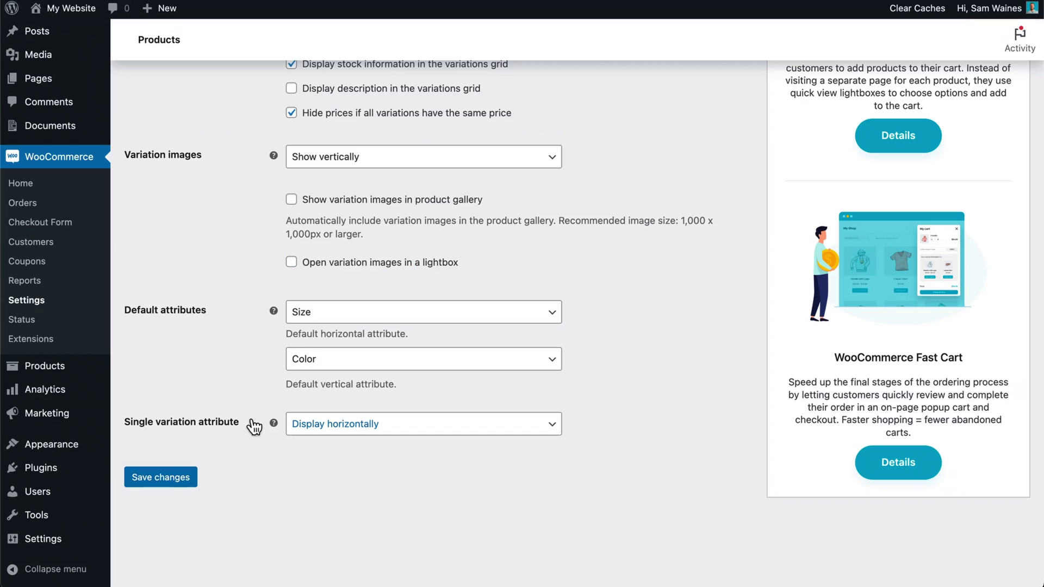
click(171, 478)
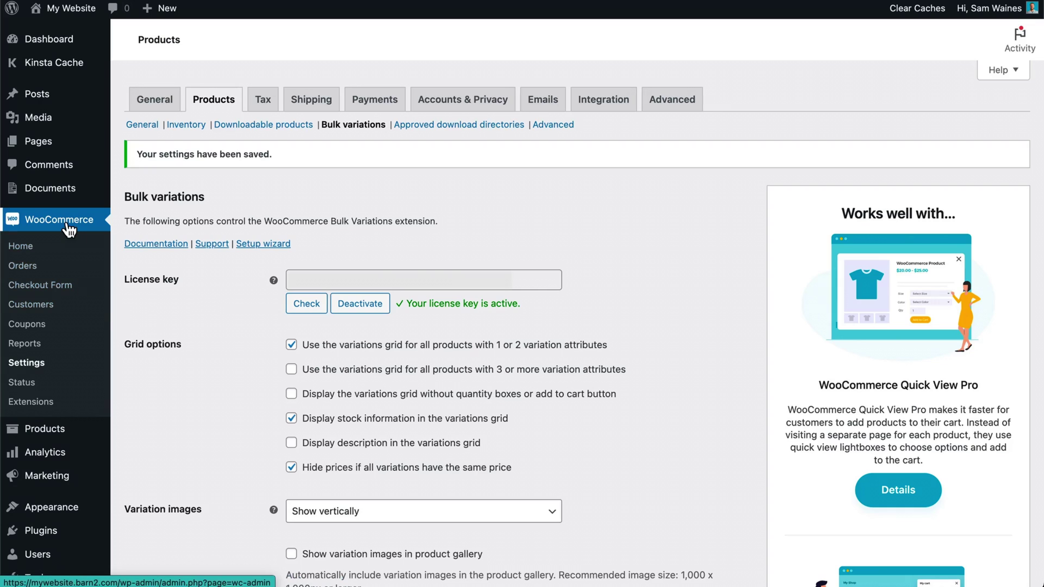
mouse_move(40, 431)
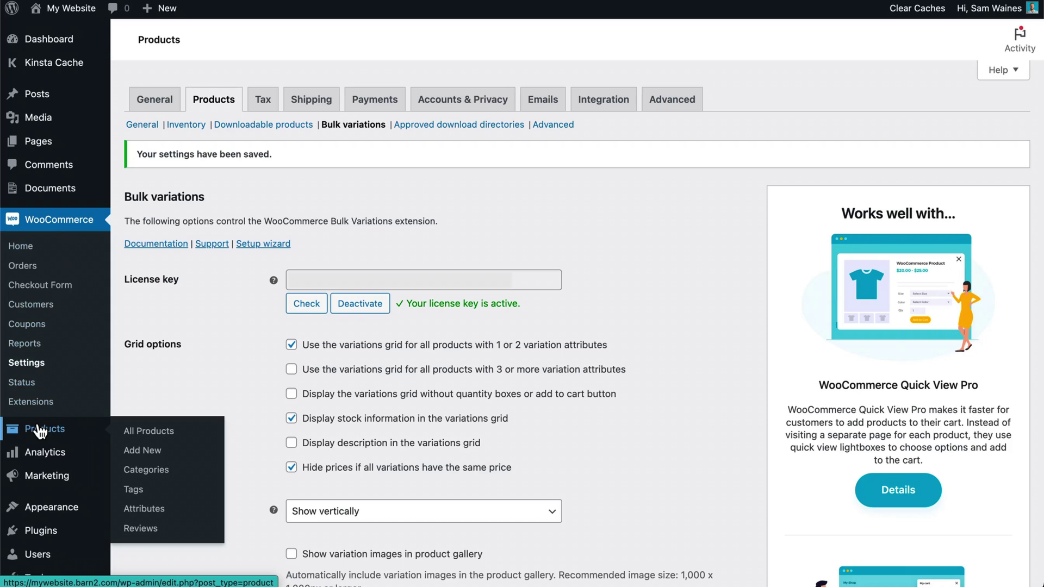
- Open the V-Neck T-Shirt for editing from the All Products list
click(140, 433)
scroll(140, 433, down, 20)
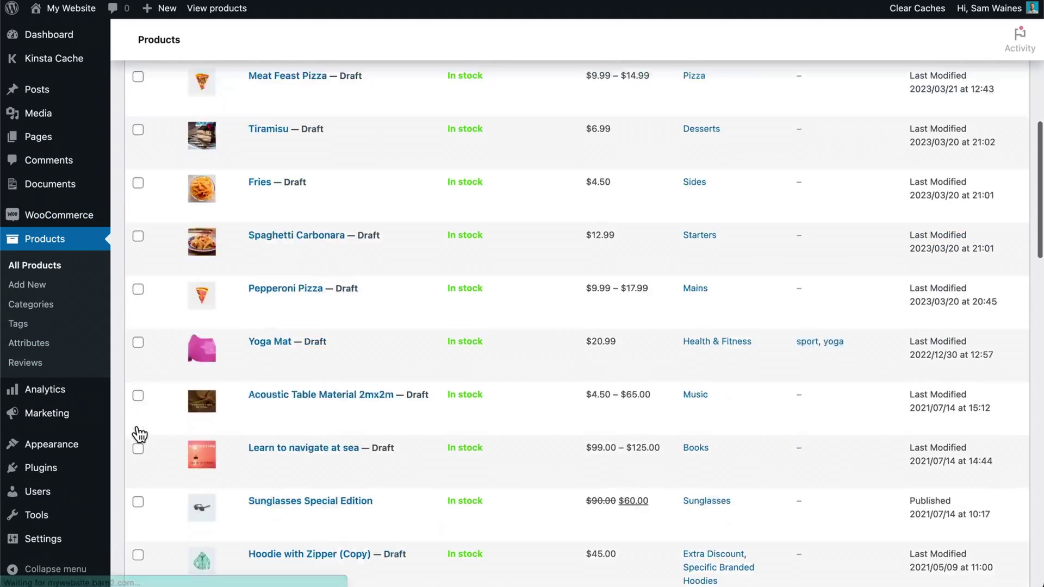
scroll(140, 434, down, 3)
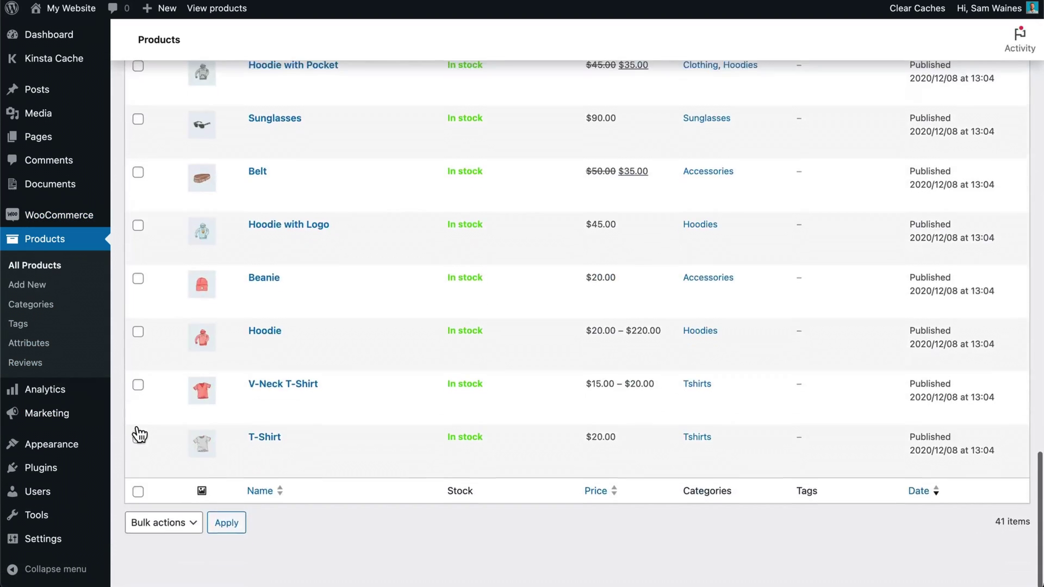
click(289, 396)
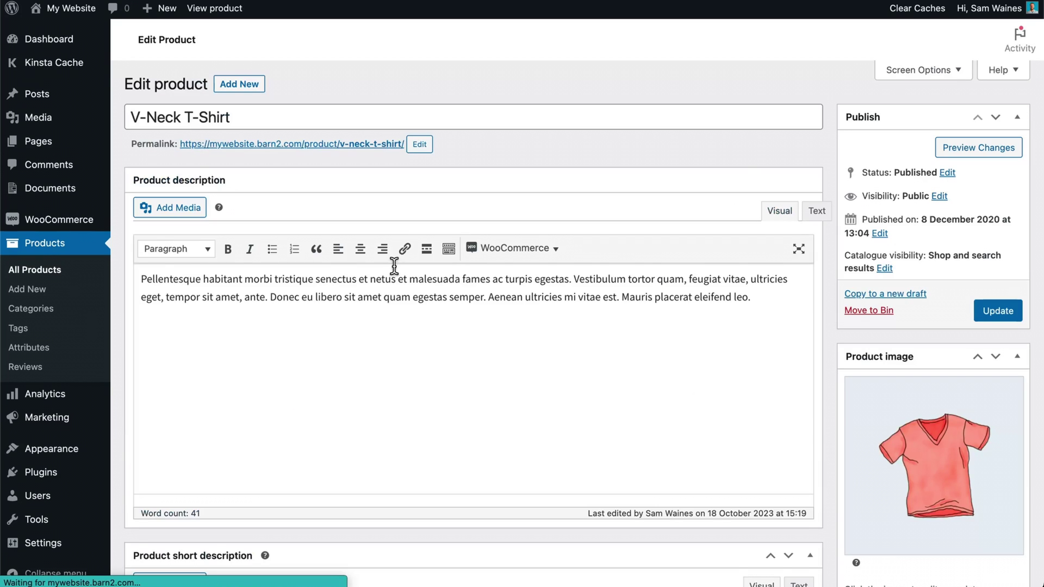
- Show its variations, inspect the Red variation #87, and bring up the variation bulk actions
scroll(394, 266, down, 10)
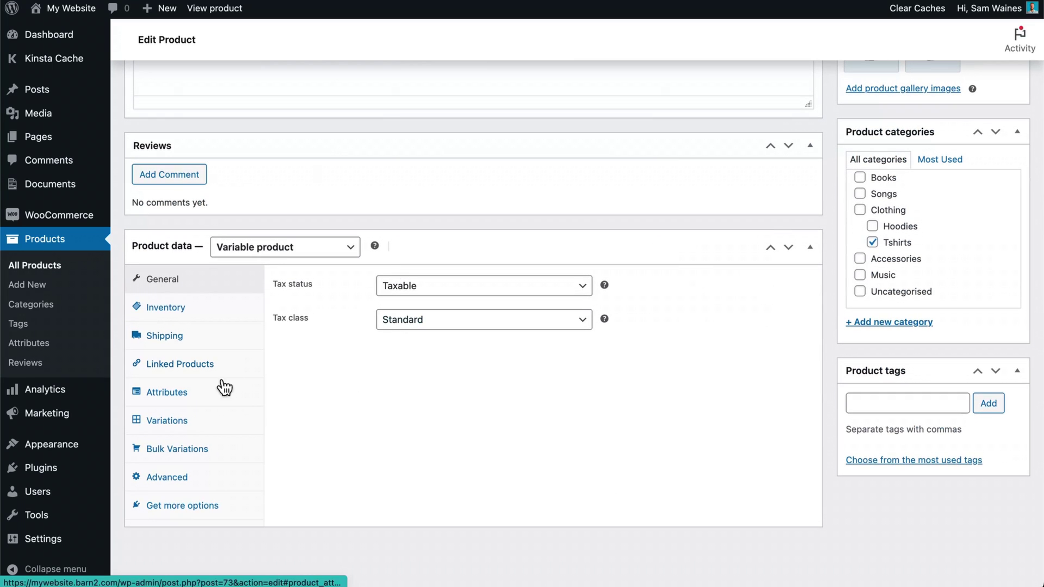
click(165, 428)
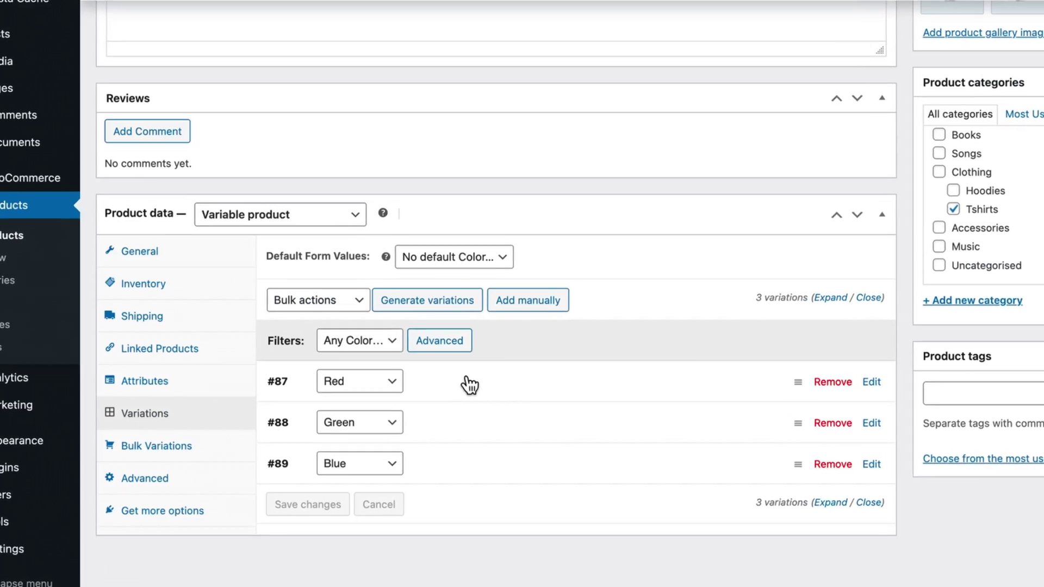
click(469, 385)
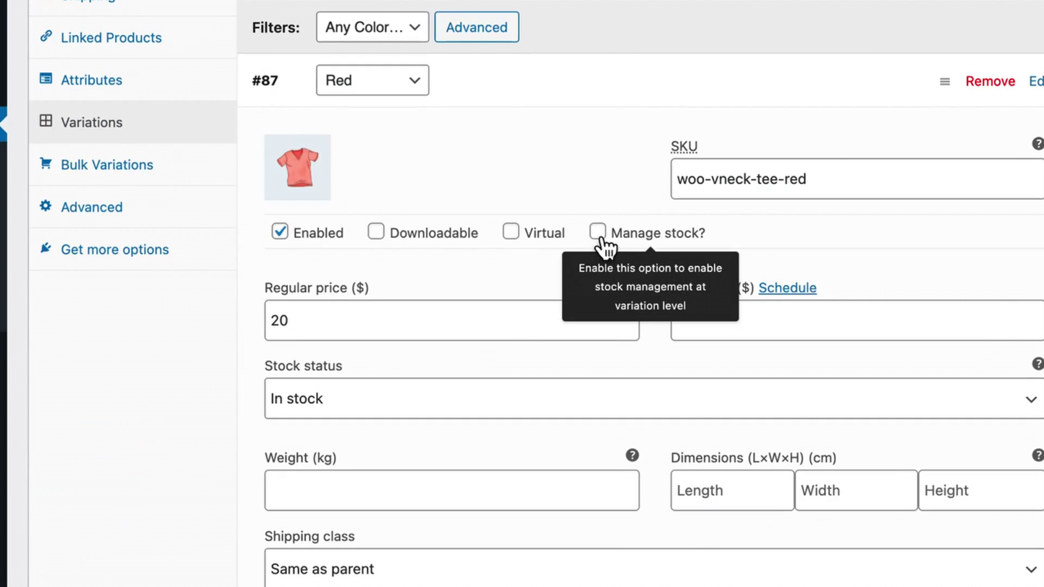
click(645, 98)
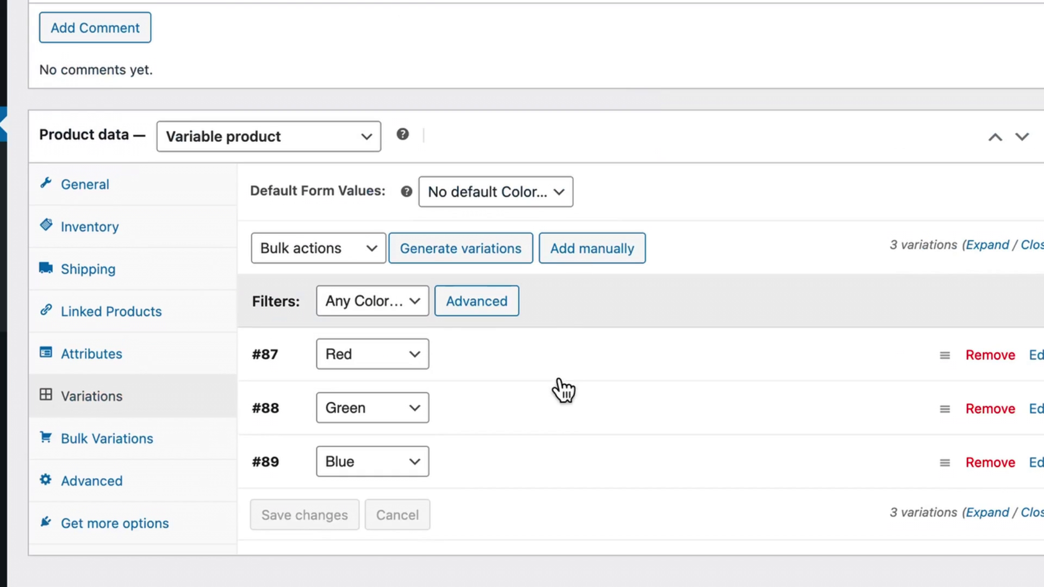
click(369, 254)
- Toggle Manage stock on for all variations and confirm it on the Red variation
scroll(417, 345, down, 5)
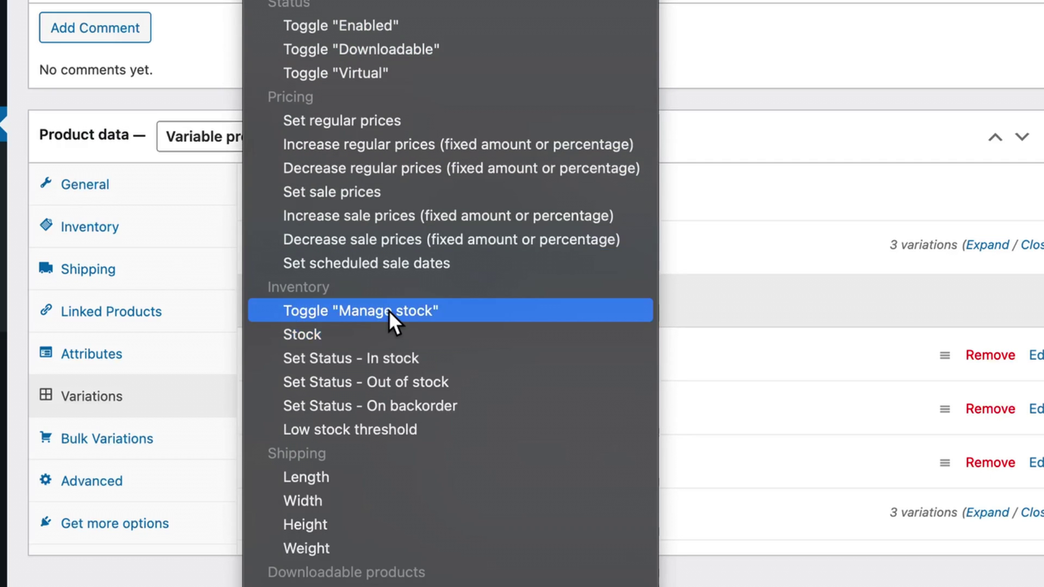
click(390, 311)
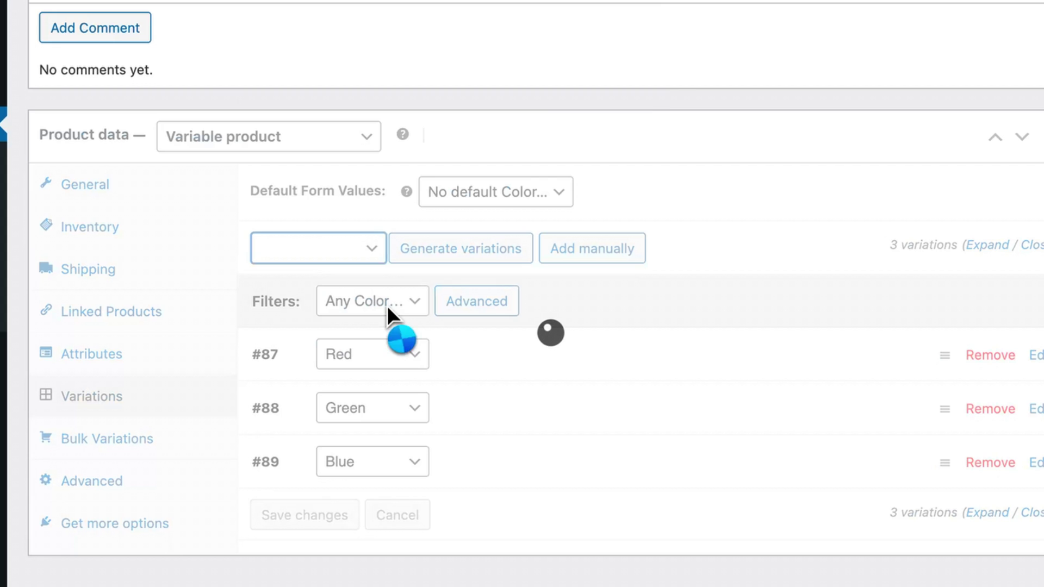
click(517, 368)
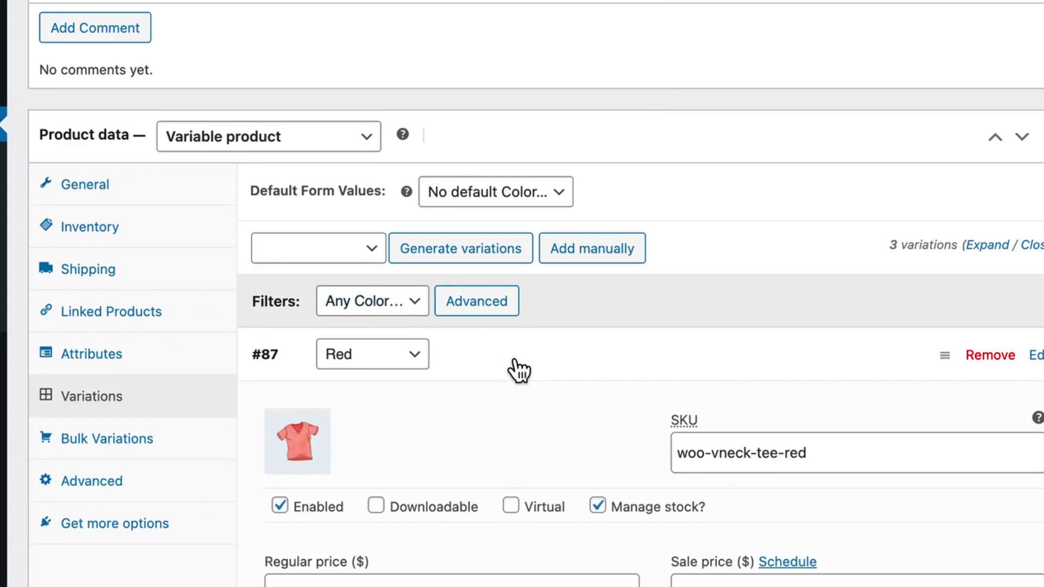
scroll(520, 370, down, 5)
mouse_move(608, 315)
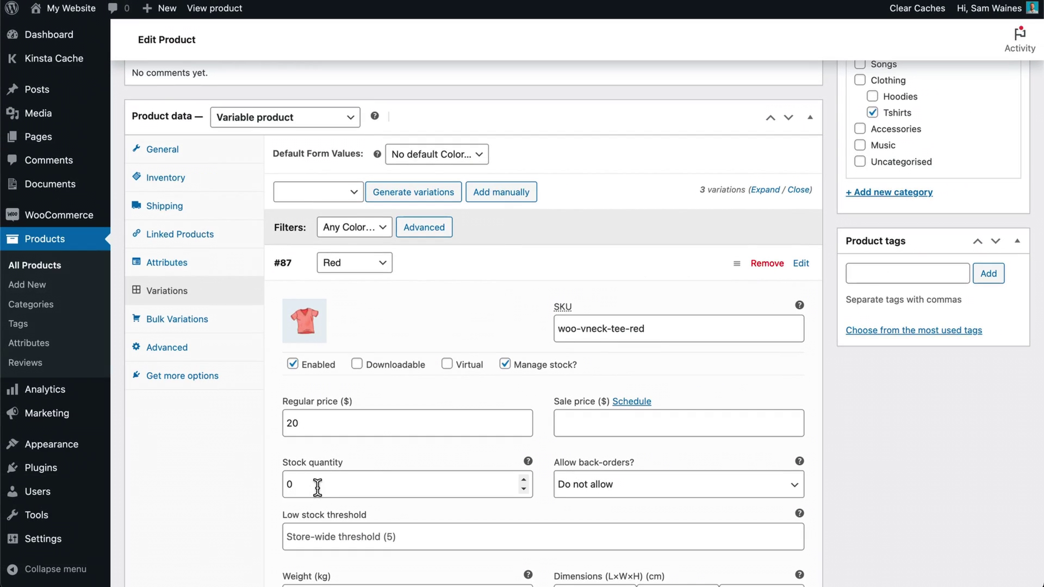
- Bulk-set stock quantity to 30 for all variations and check the Red variation shows 30
click(532, 272)
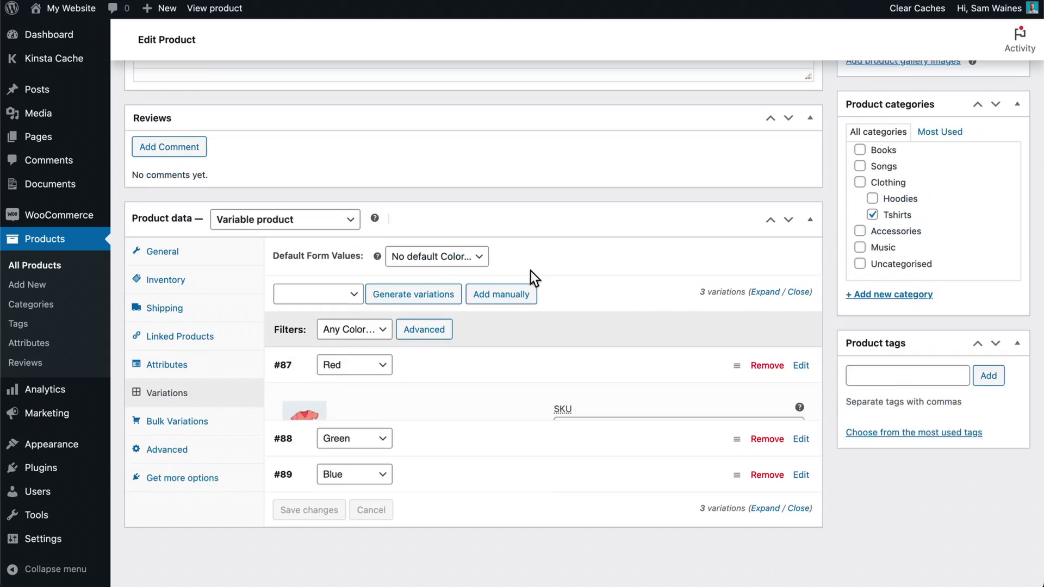
click(352, 324)
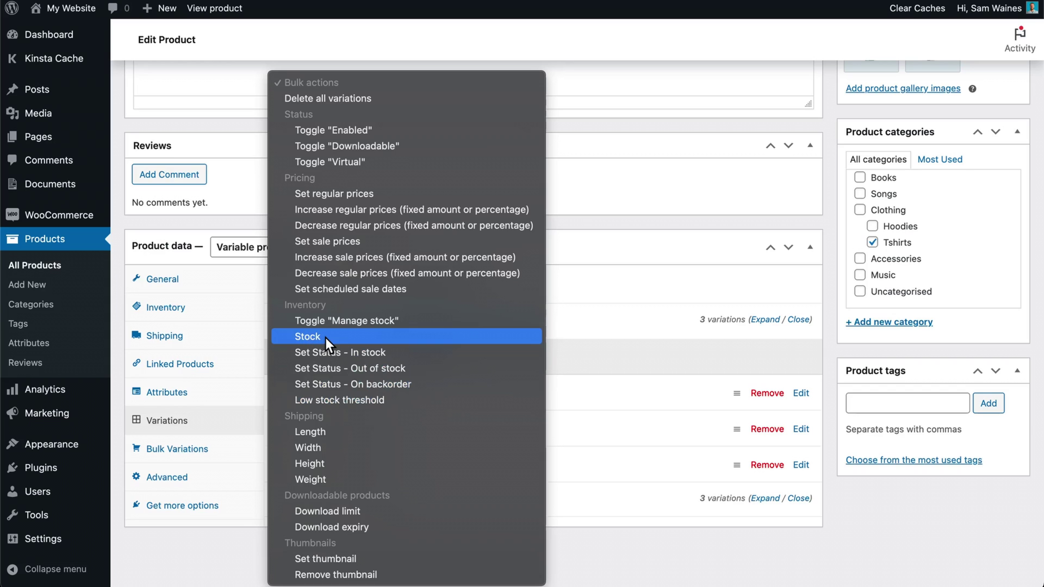
click(325, 338)
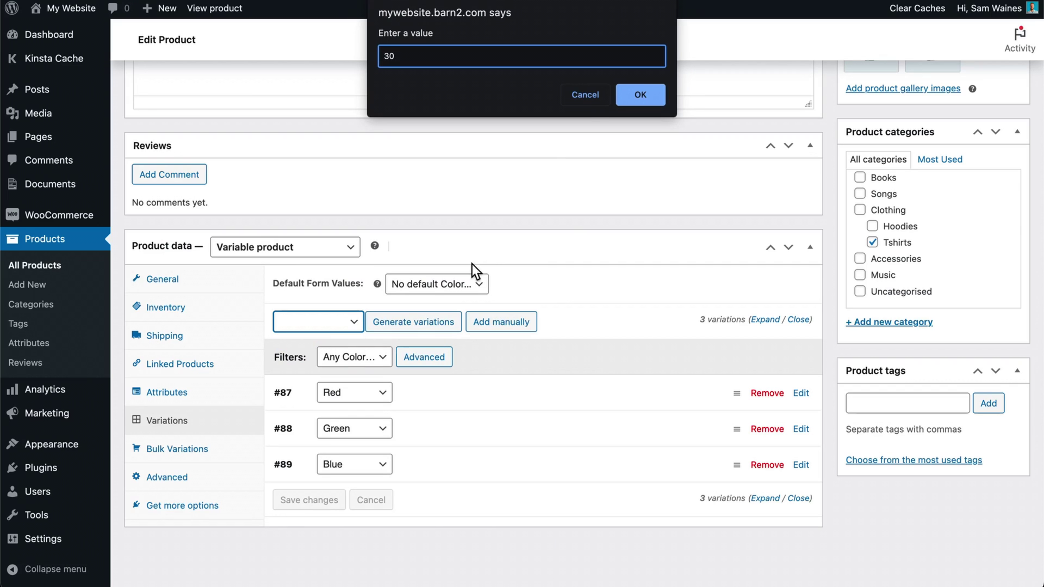
click(639, 95)
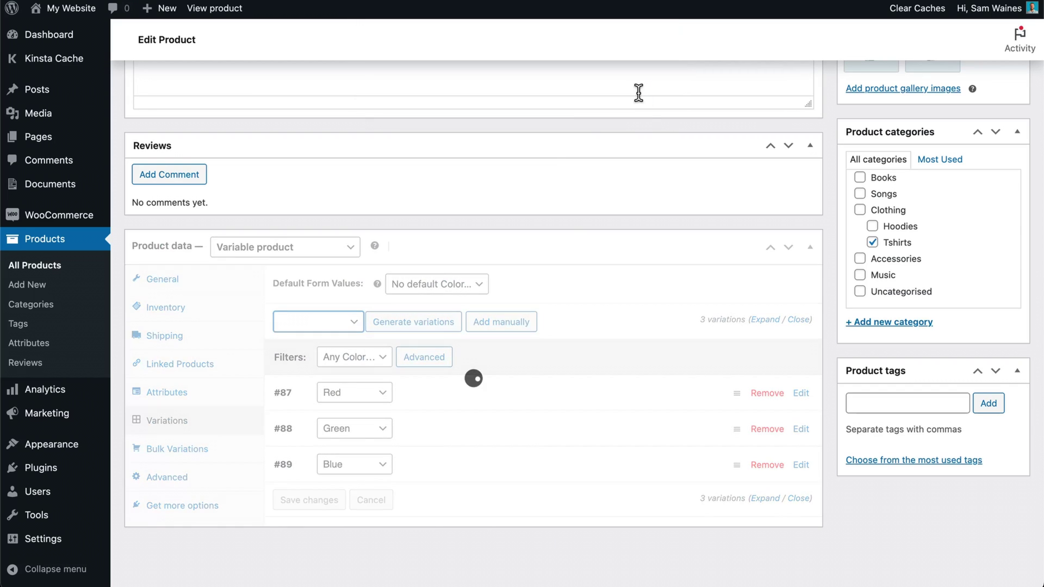
click(503, 424)
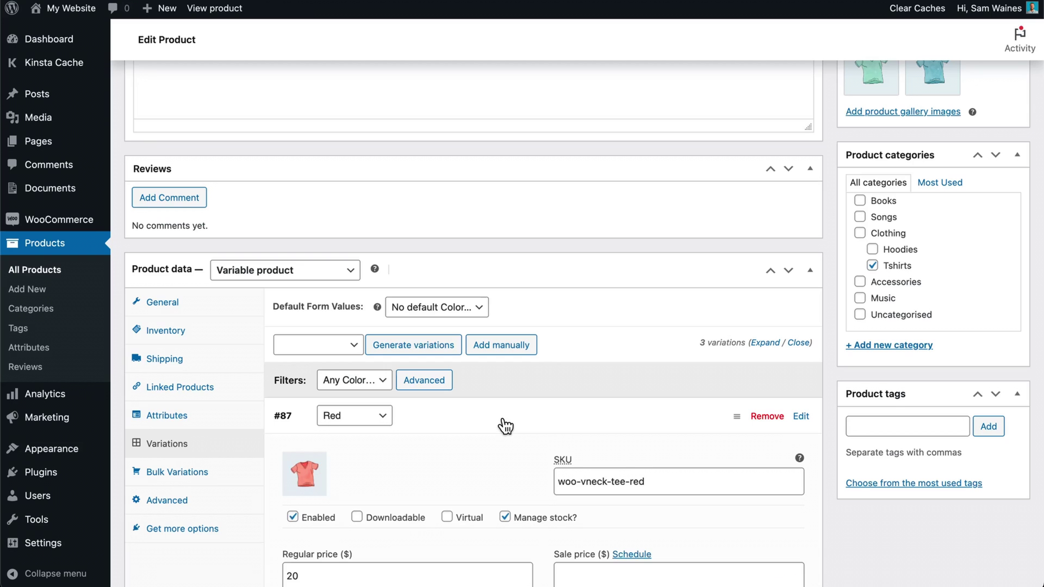
scroll(505, 427, down, 3)
scroll(506, 424, down, 2)
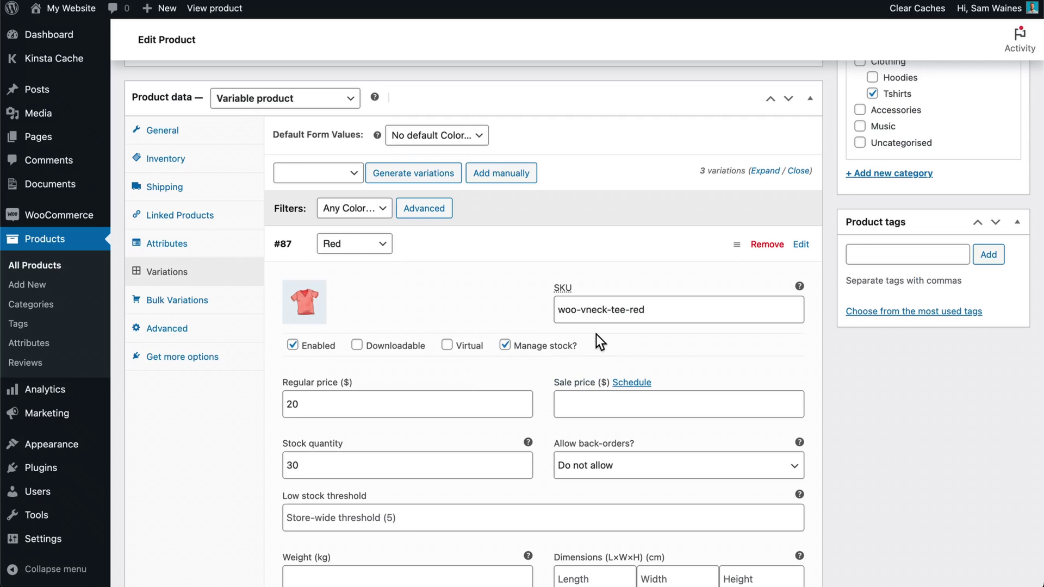
- Check the Green variation's stock of 30 and update the V-Neck T-Shirt product
click(466, 256)
click(473, 438)
scroll(470, 432, down, 4)
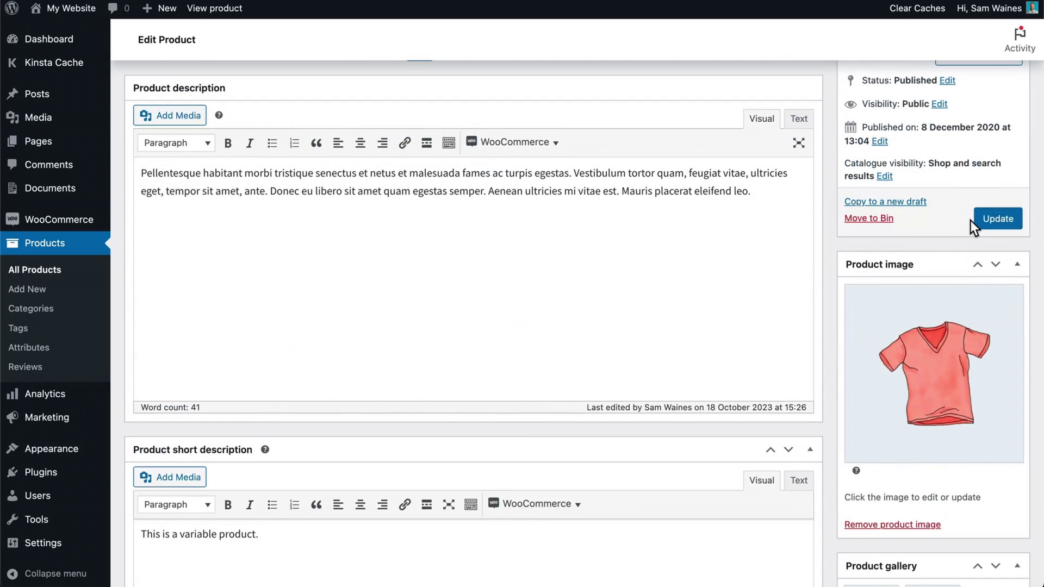
click(995, 220)
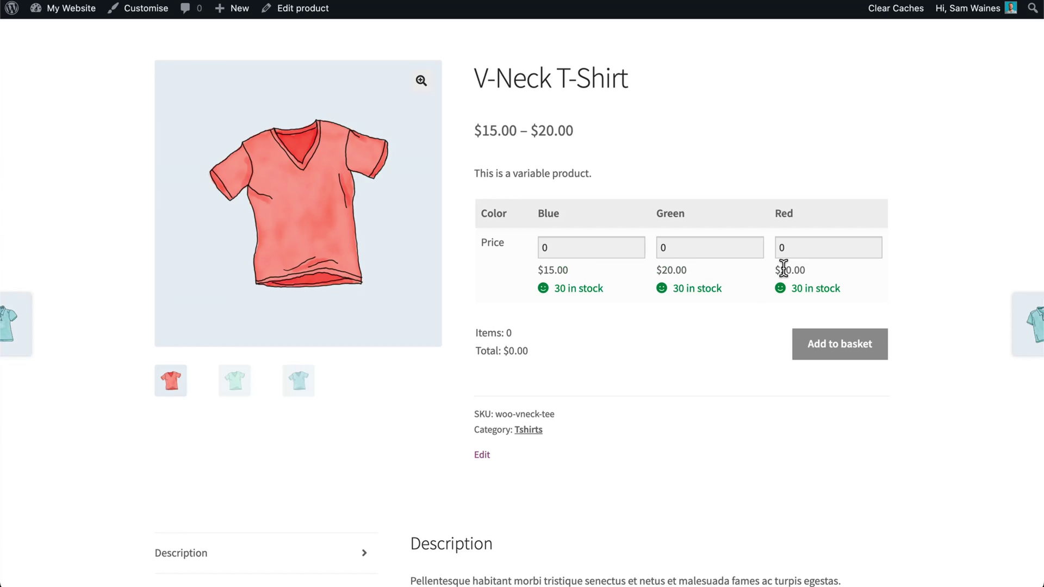
- Set the variations grid quantities to 3 Blue, 3 Green and 2 Red
click(635, 244)
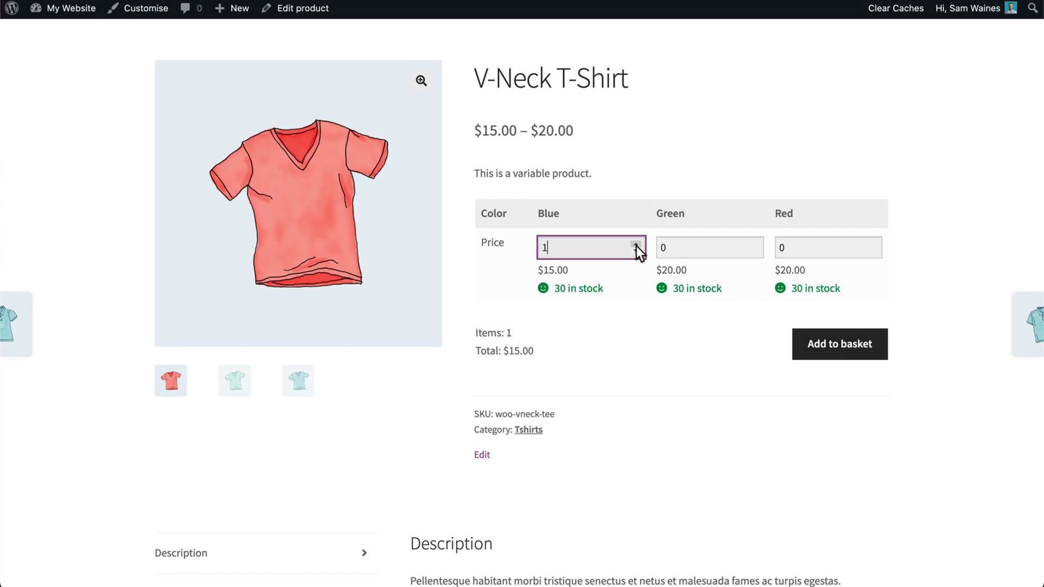
click(636, 244)
click(636, 245)
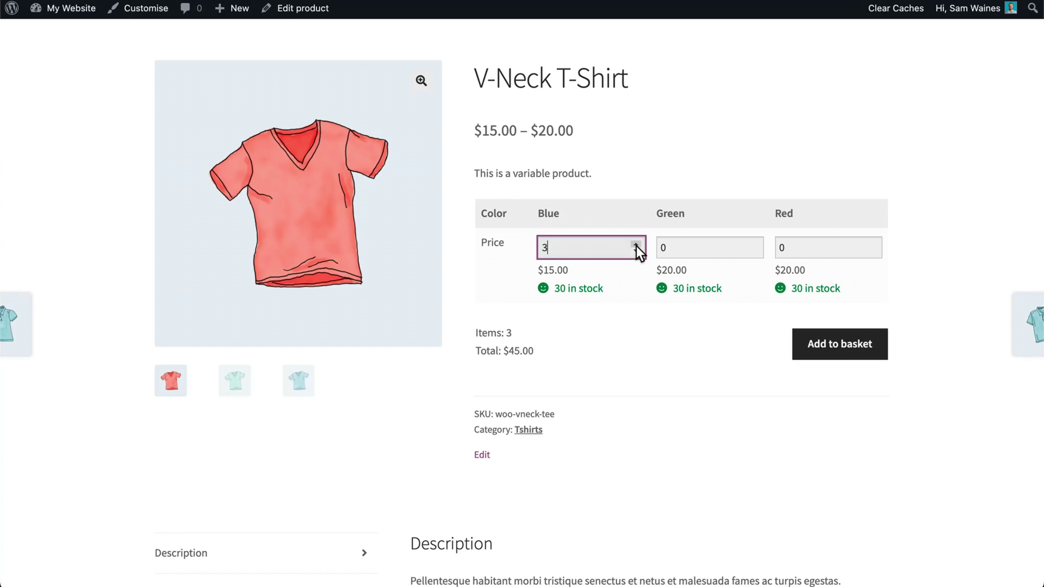
click(755, 244)
click(754, 245)
click(754, 244)
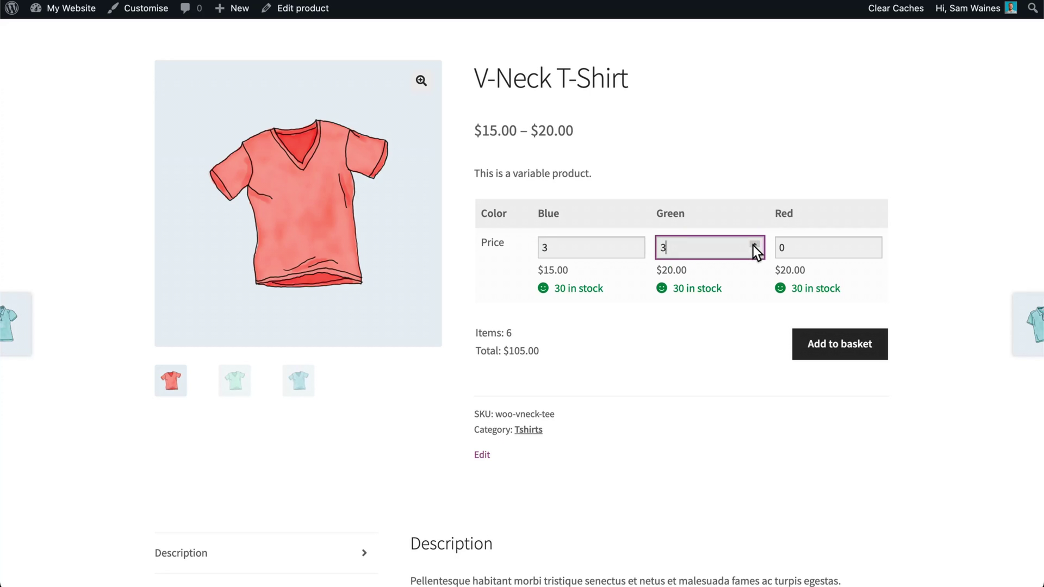
click(872, 245)
click(872, 245)
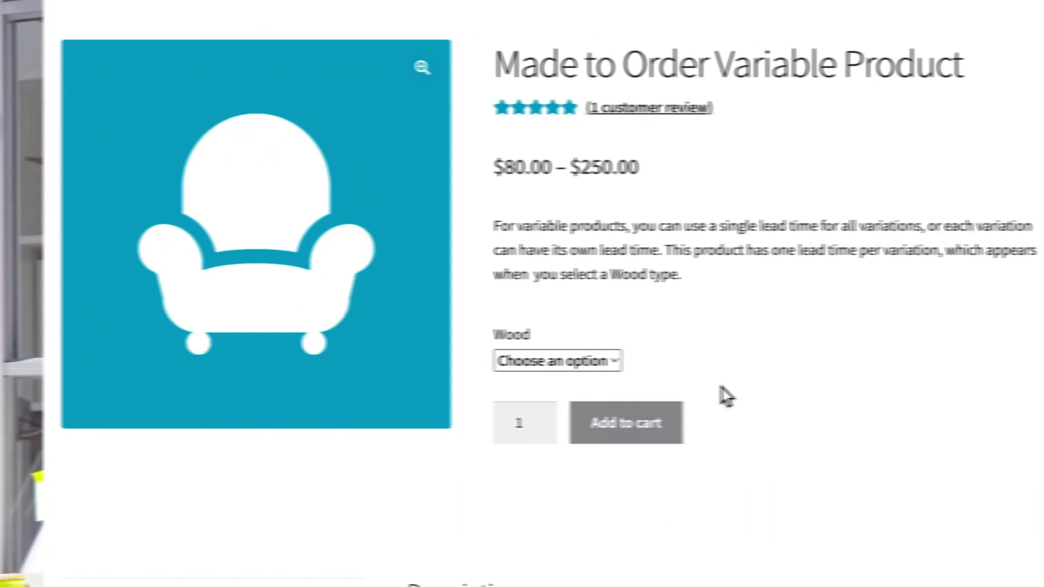
- Select Oak, then Pine, as the Wood option to show their 12-week and 4-week lead times
click(571, 363)
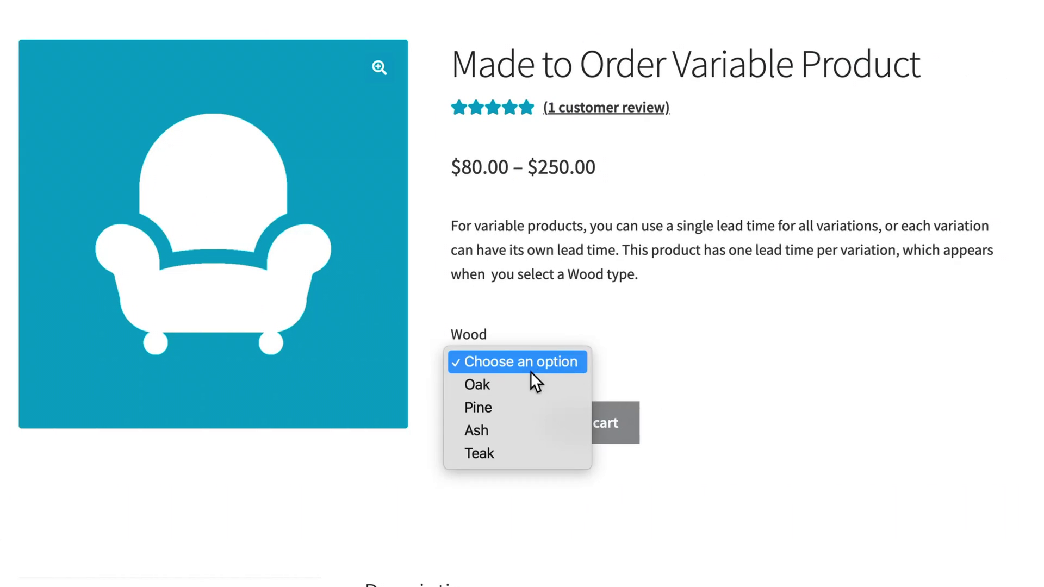
click(502, 380)
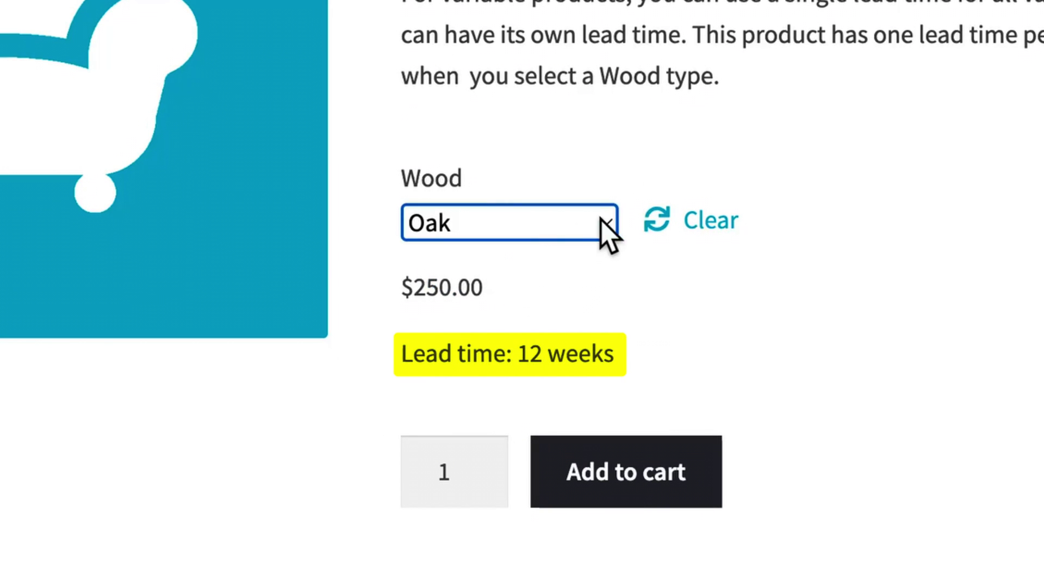
click(601, 223)
click(504, 263)
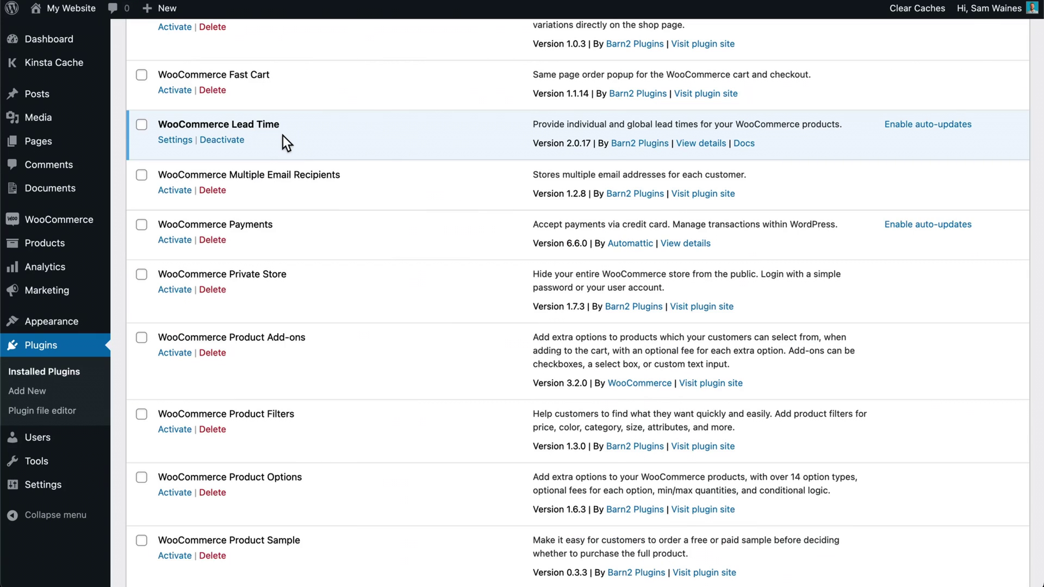
- Open the Lead Time plugin settings and turn on per-stock-status lead times
click(182, 141)
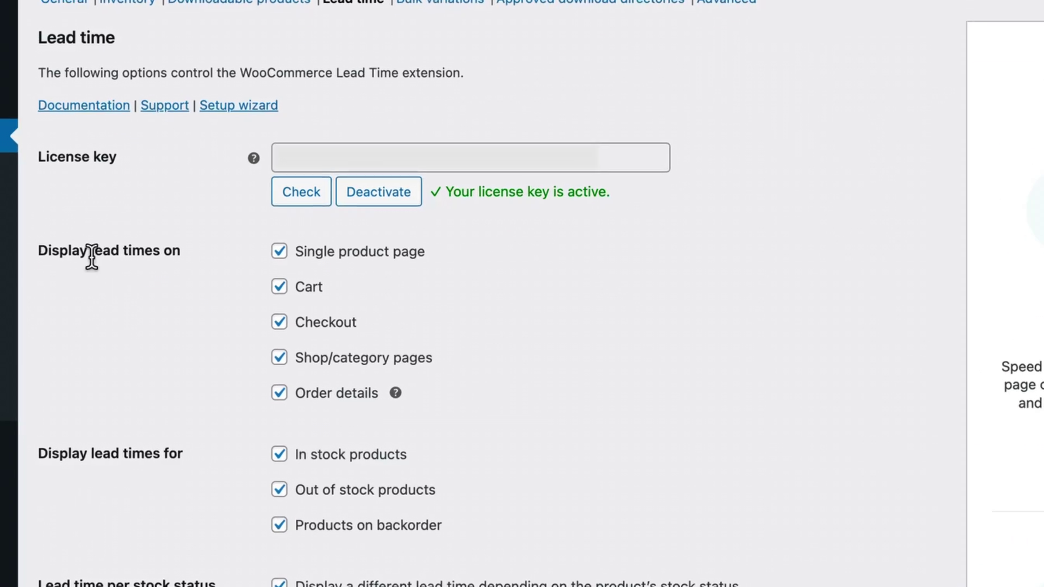
scroll(236, 260, down, 5)
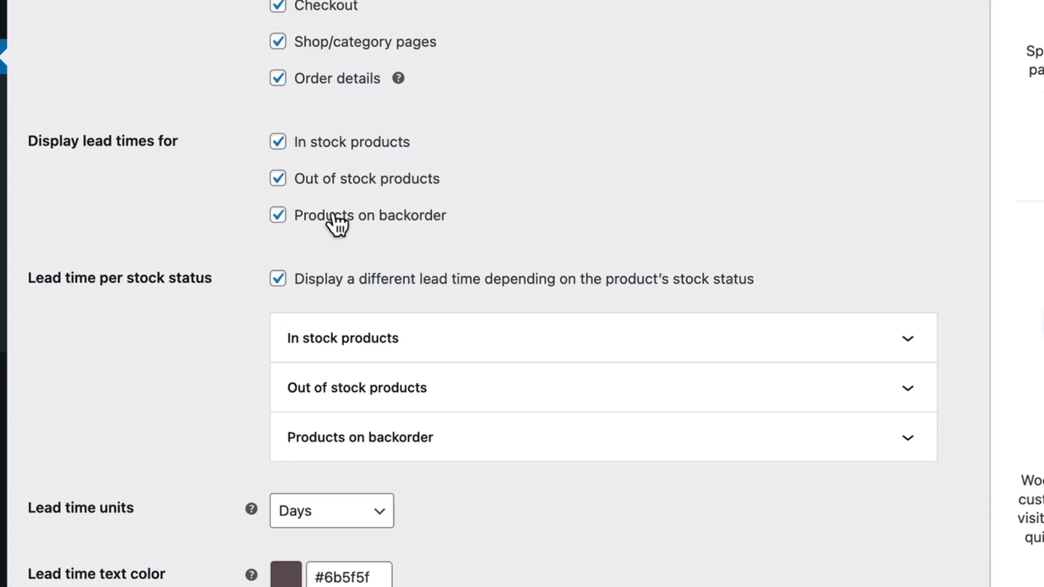
click(279, 148)
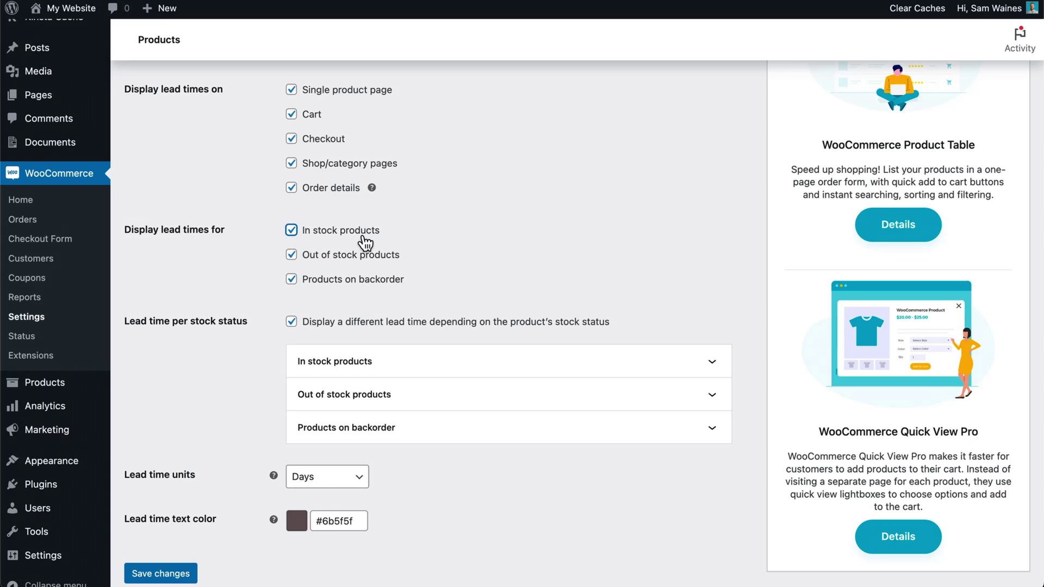
scroll(406, 239, down, 3)
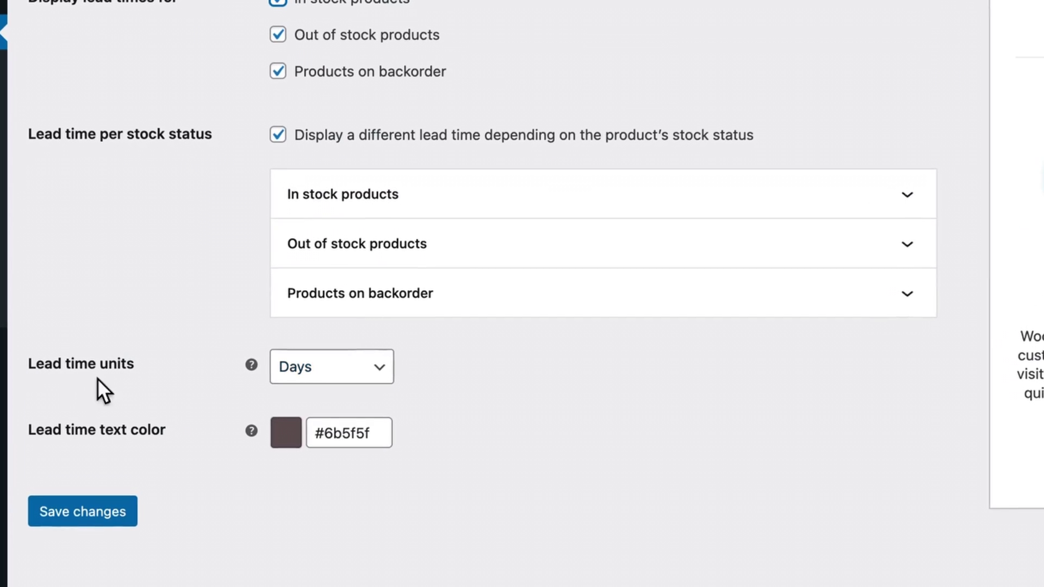
- Keep lead time units as Days and expand the in-stock lead time fields (Lead Time, static, 1)
click(369, 378)
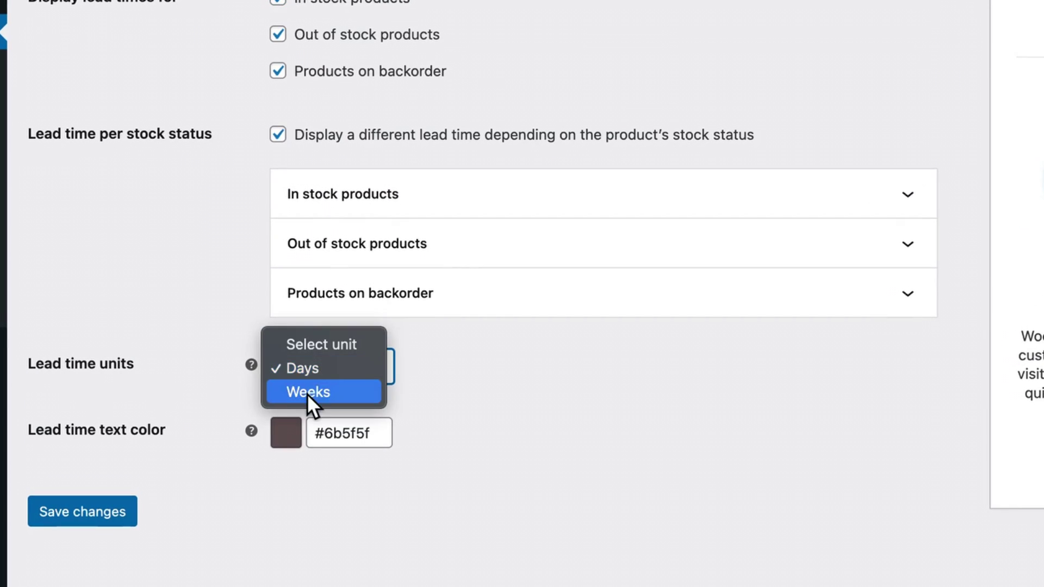
click(313, 369)
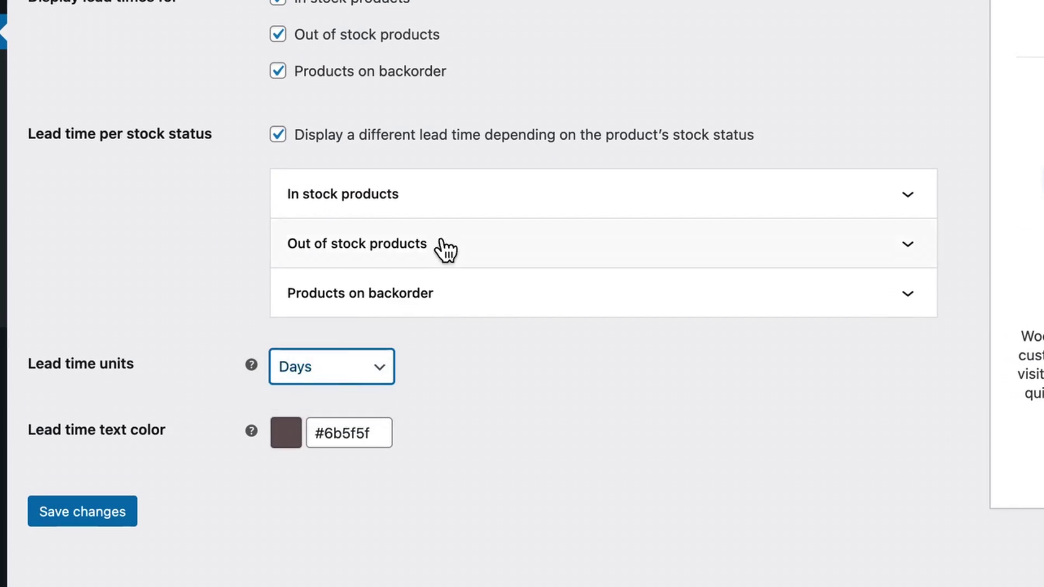
click(469, 199)
scroll(472, 204, down, 3)
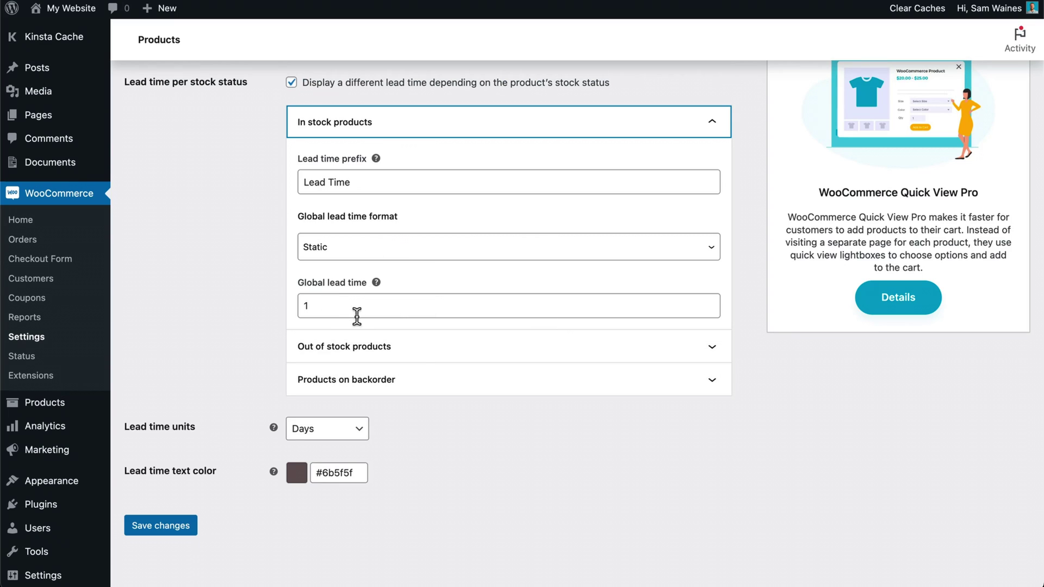
- Expand the out-of-stock and backorder lead time settings
click(449, 353)
scroll(450, 354, down, 5)
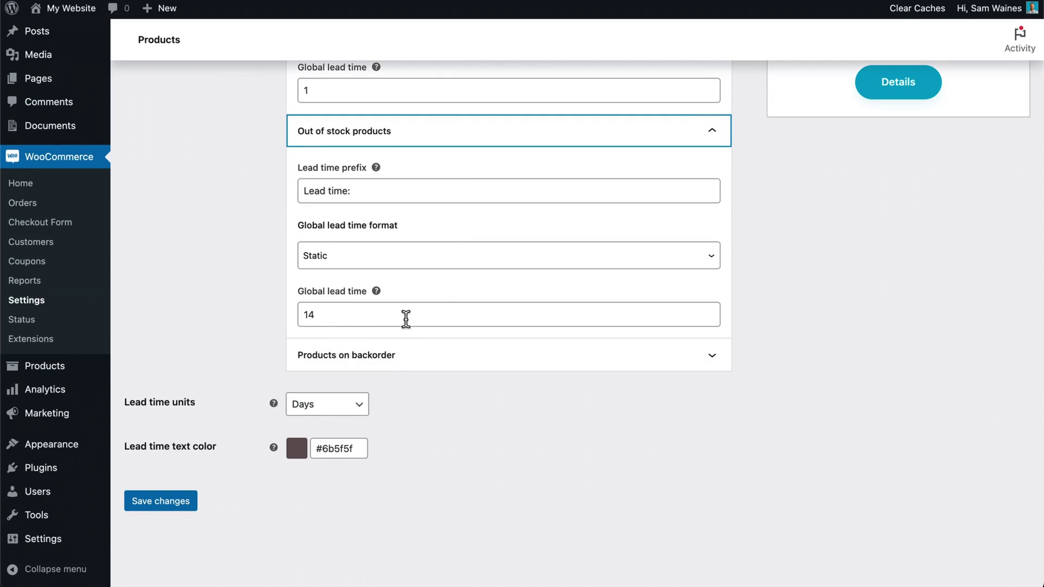
click(434, 359)
scroll(433, 361, down, 5)
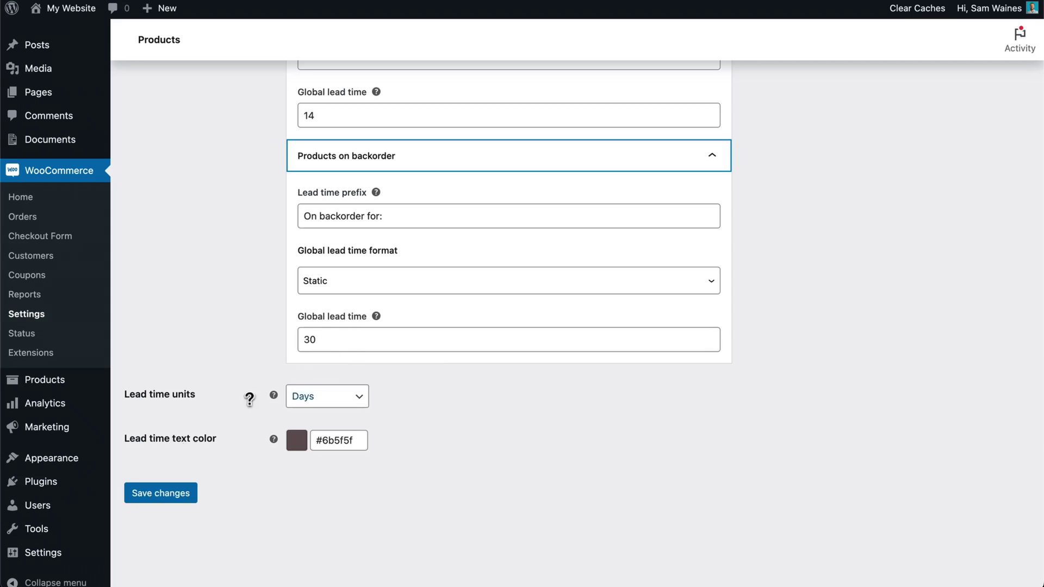
- Save the 1, 14 and 30 day lead times and reload the V-Neck T-Shirt page
click(161, 493)
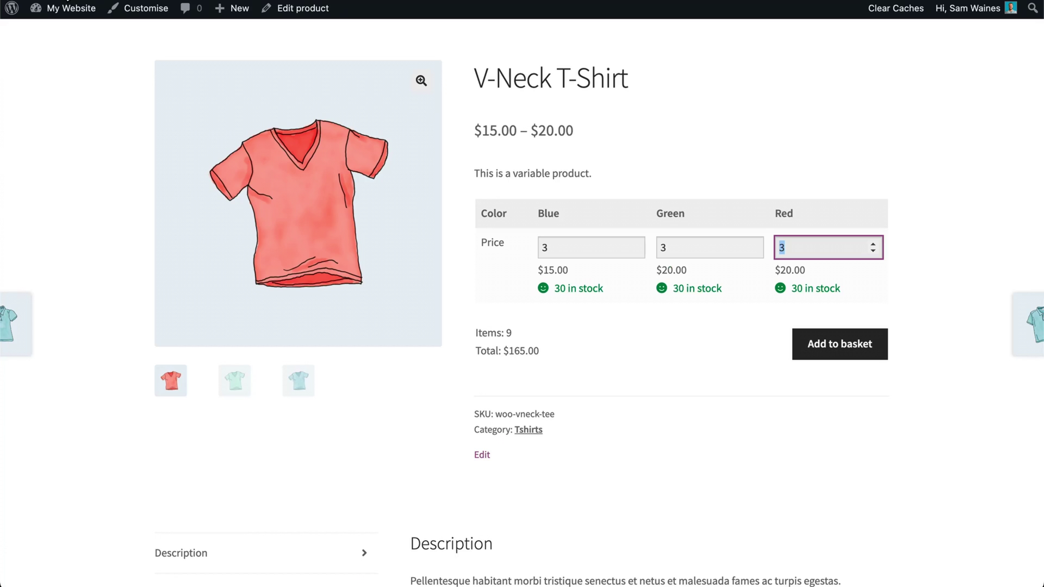
key(super+r)
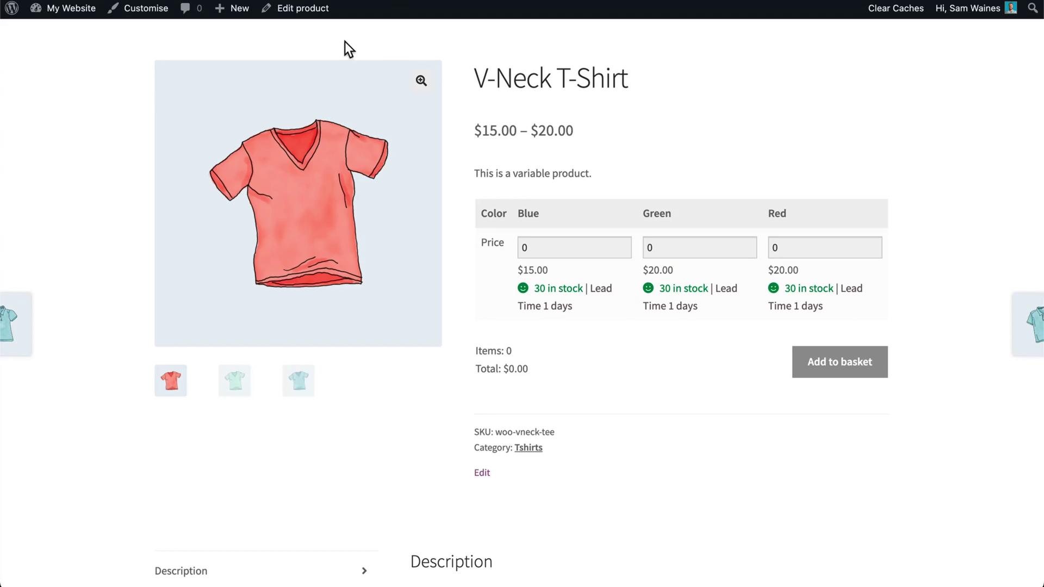
click(316, 10)
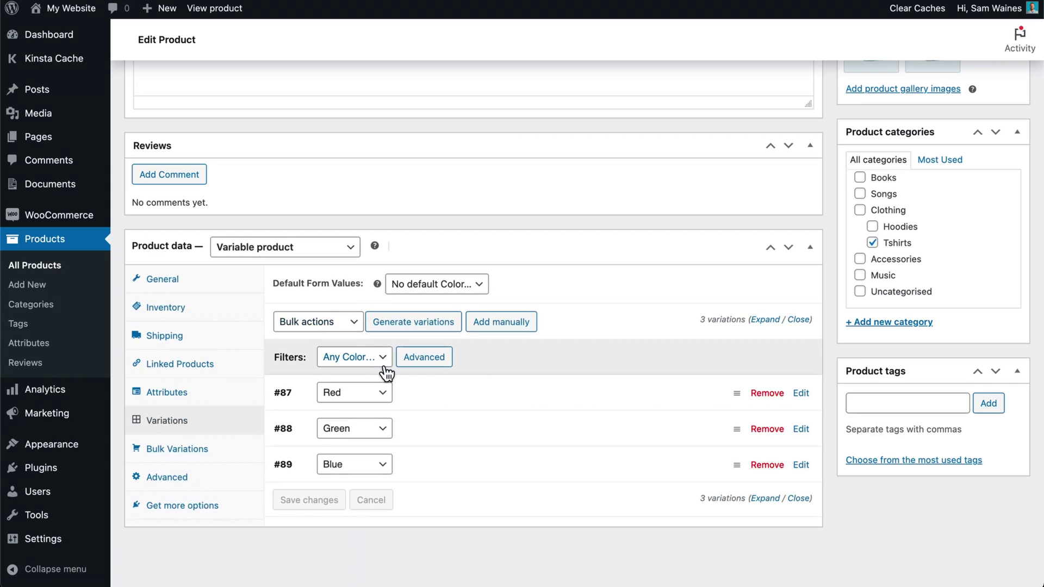
- Set the Red variation (#87) to unmanaged stock with status On backorder
click(447, 393)
scroll(447, 389, down, 5)
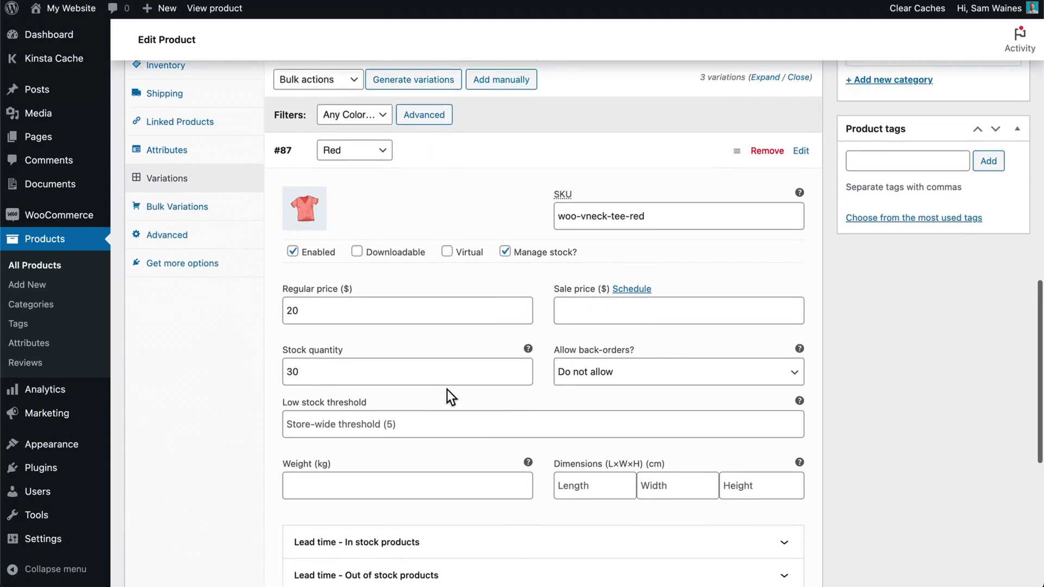
scroll(447, 389, down, 3)
scroll(447, 395, up, 3)
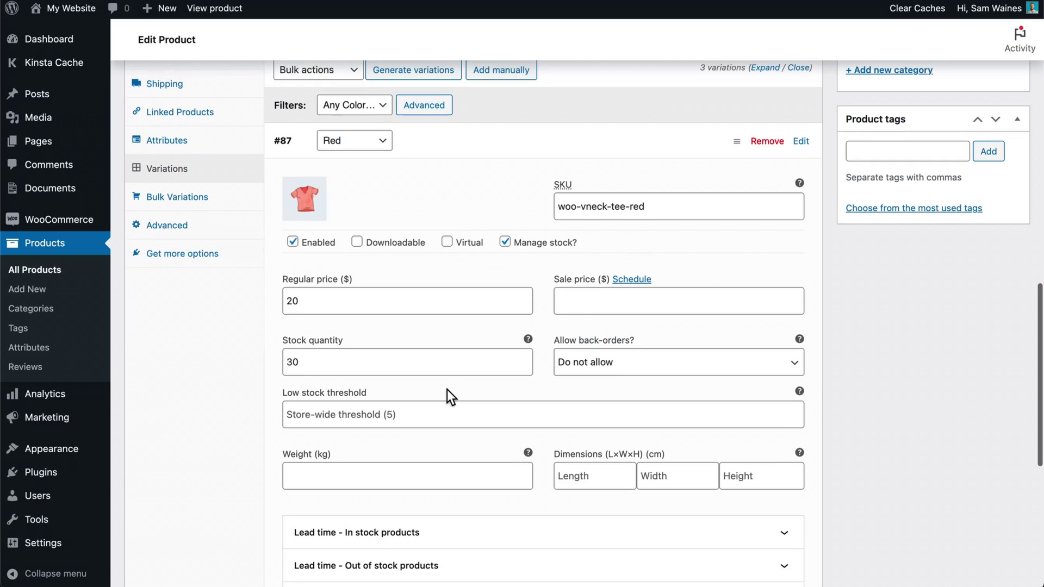
click(505, 242)
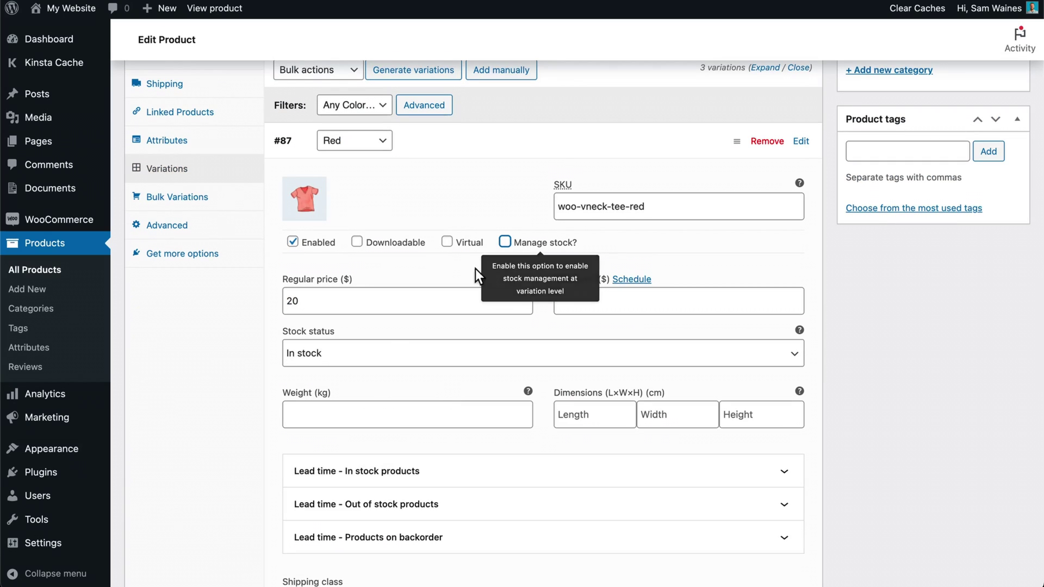
click(430, 355)
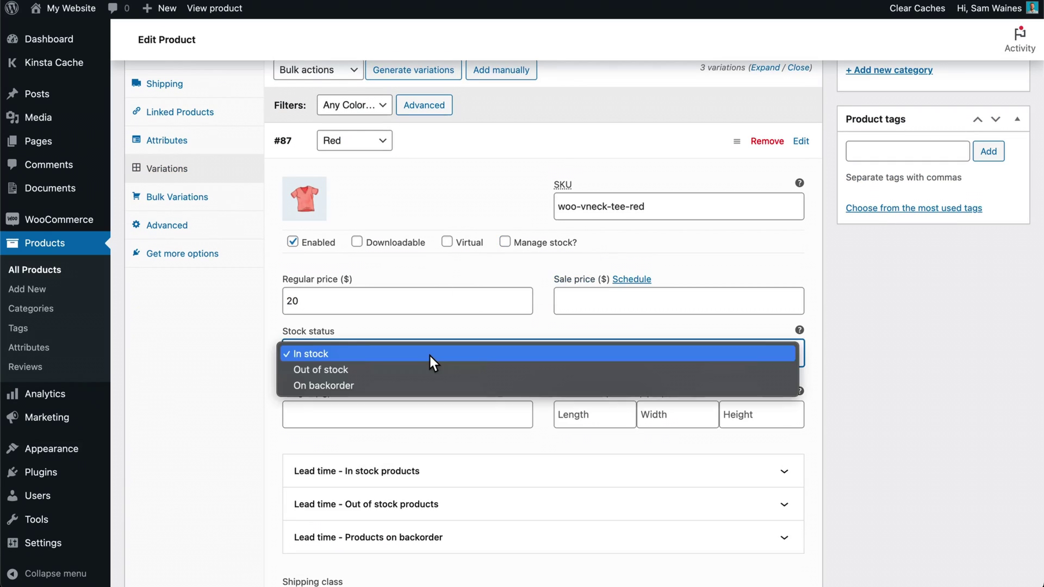
click(356, 388)
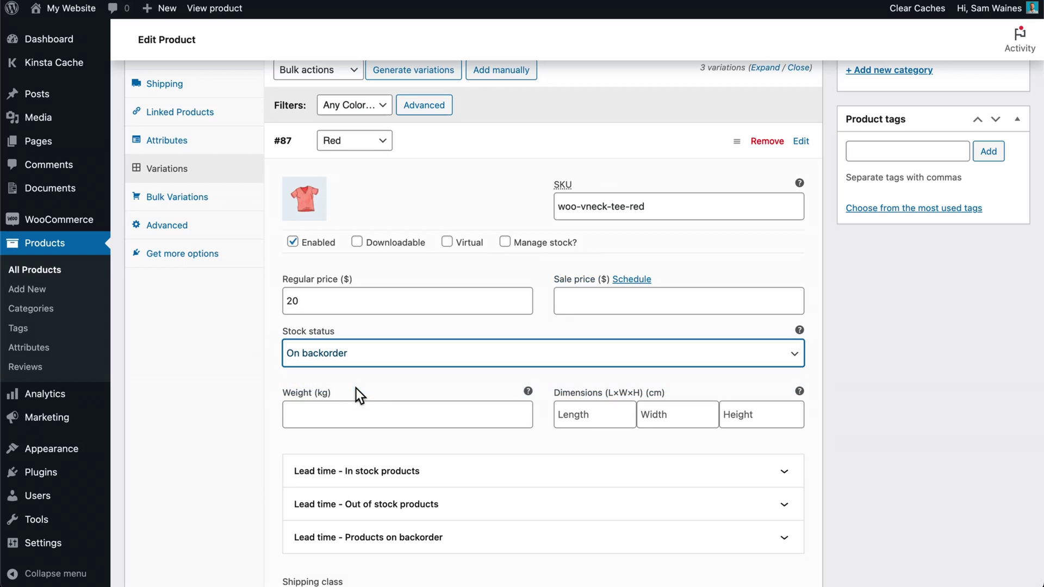
click(545, 155)
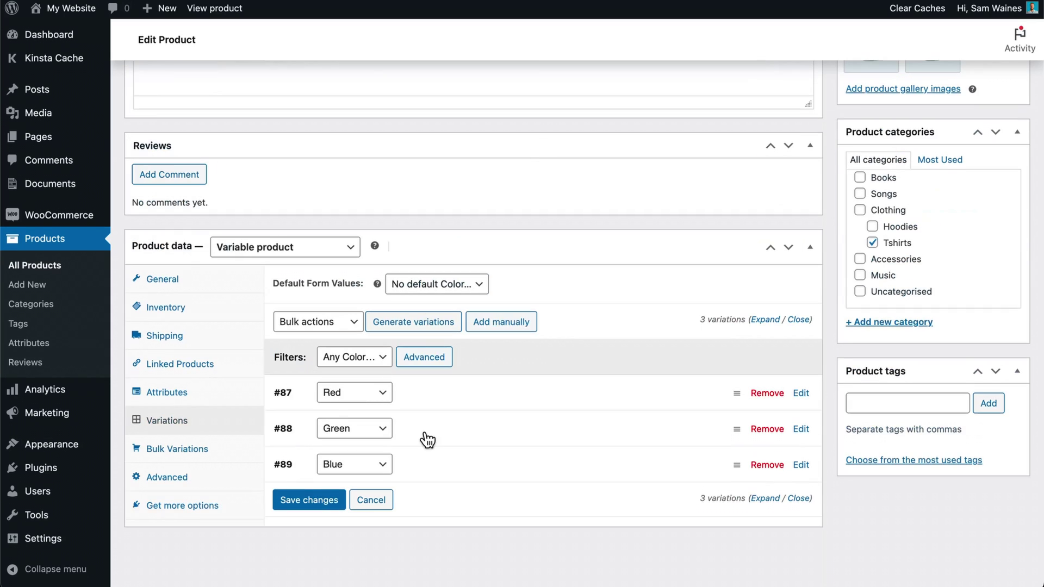
- Set the Green variation (#88) to unmanaged stock, Out of stock, and save the variations
click(447, 435)
scroll(445, 433, down, 5)
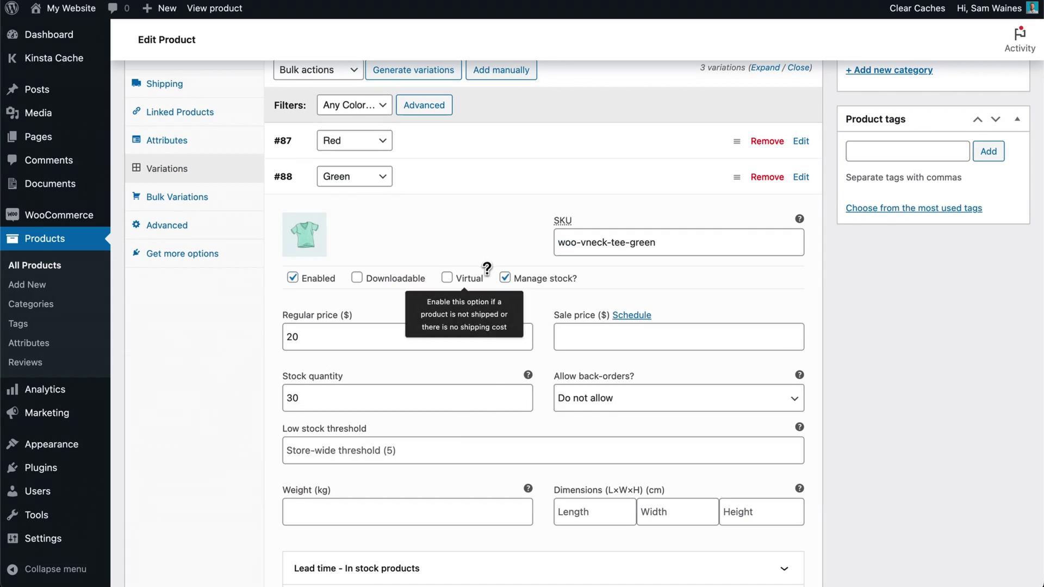
click(506, 278)
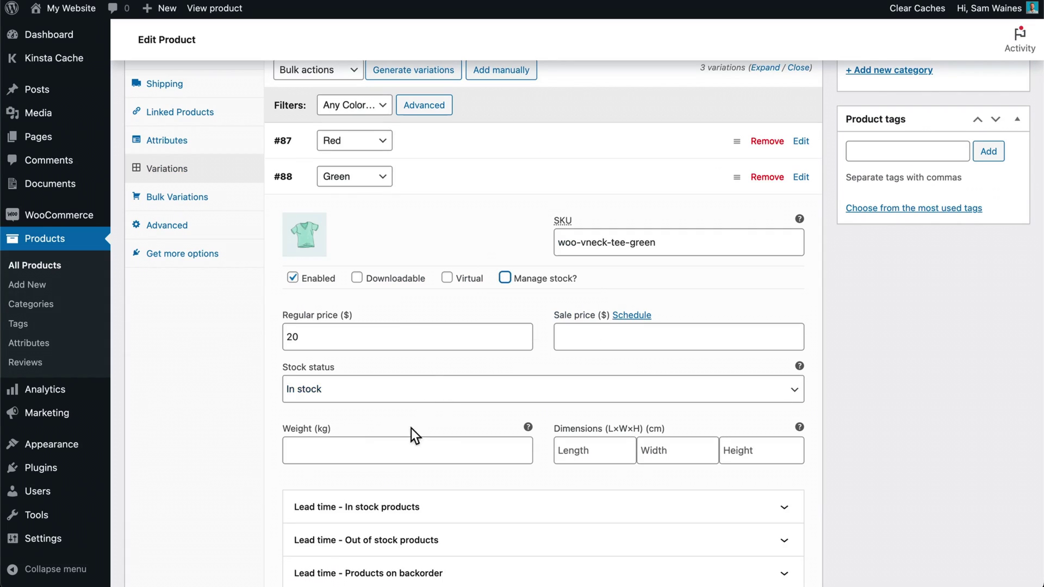
click(436, 392)
click(357, 409)
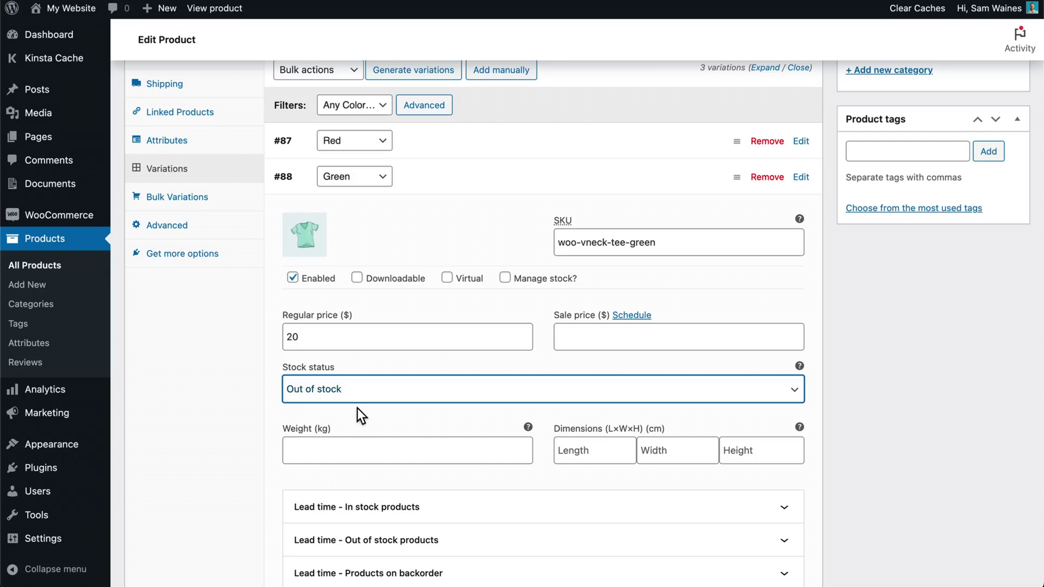
scroll(359, 411, down, 6)
scroll(359, 412, down, 1)
click(322, 511)
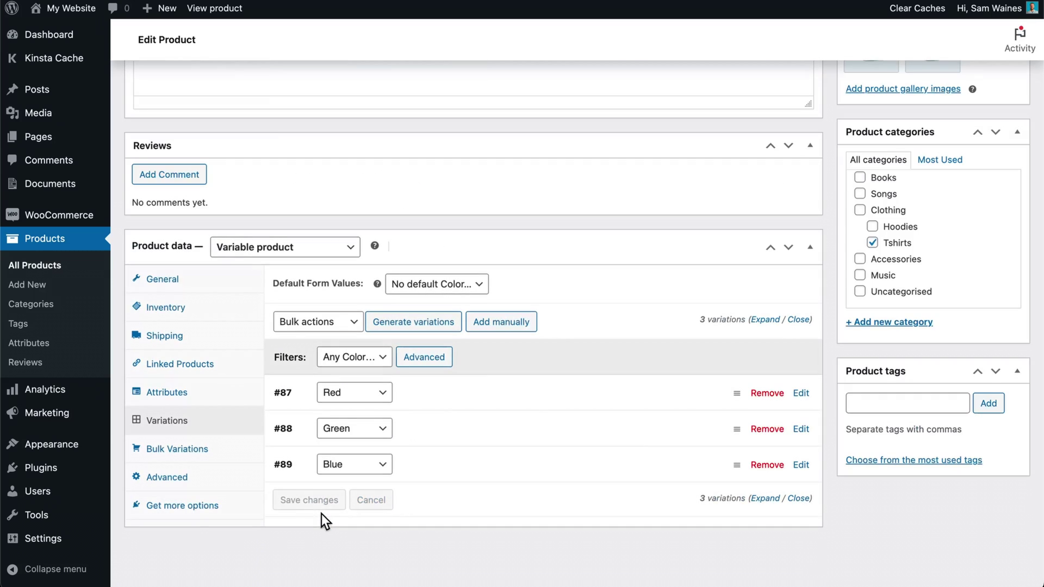
- Recheck the Red variation's lead time fields and save the variations again
click(434, 403)
scroll(433, 403, down, 12)
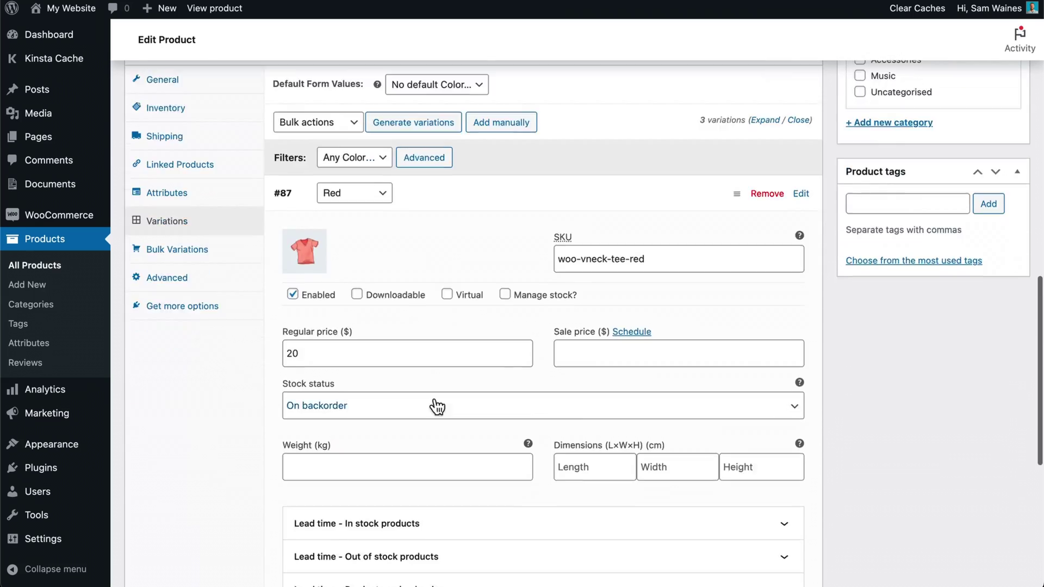
scroll(433, 401, up, 2)
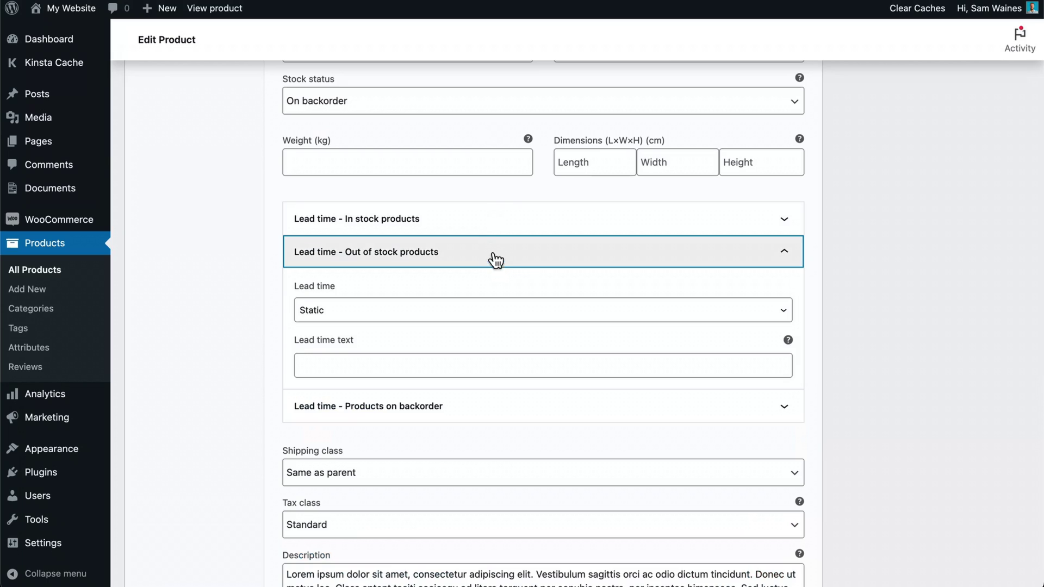
click(496, 256)
click(486, 215)
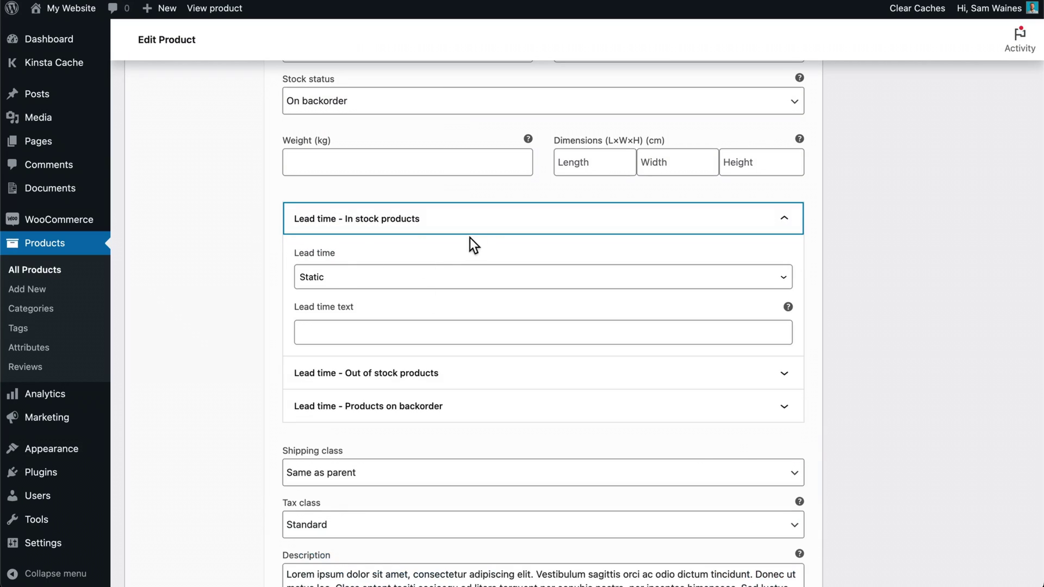
click(494, 231)
scroll(239, 335, down, 3)
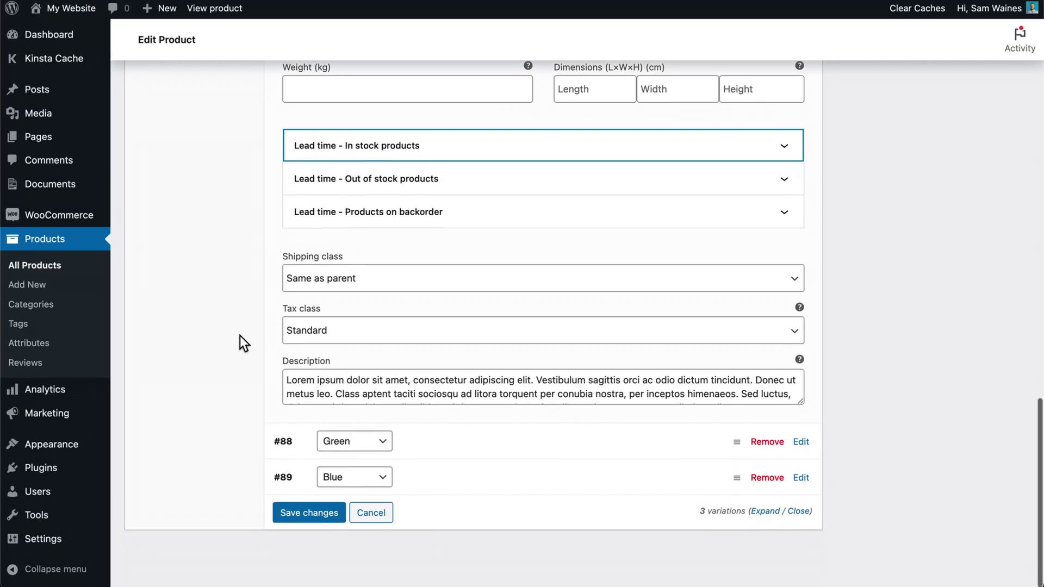
click(300, 516)
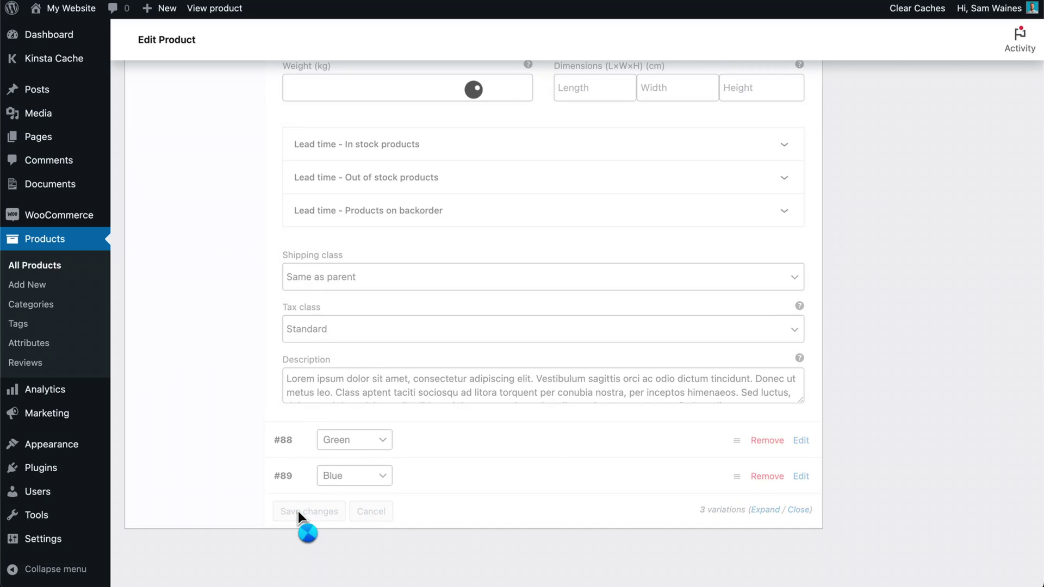
scroll(862, 269, down, 5)
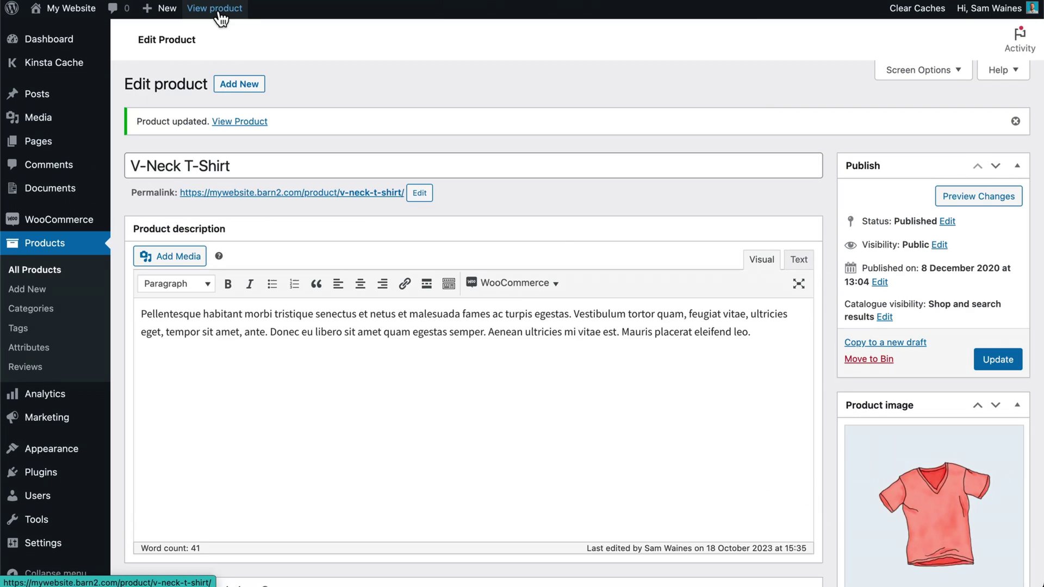
click(220, 16)
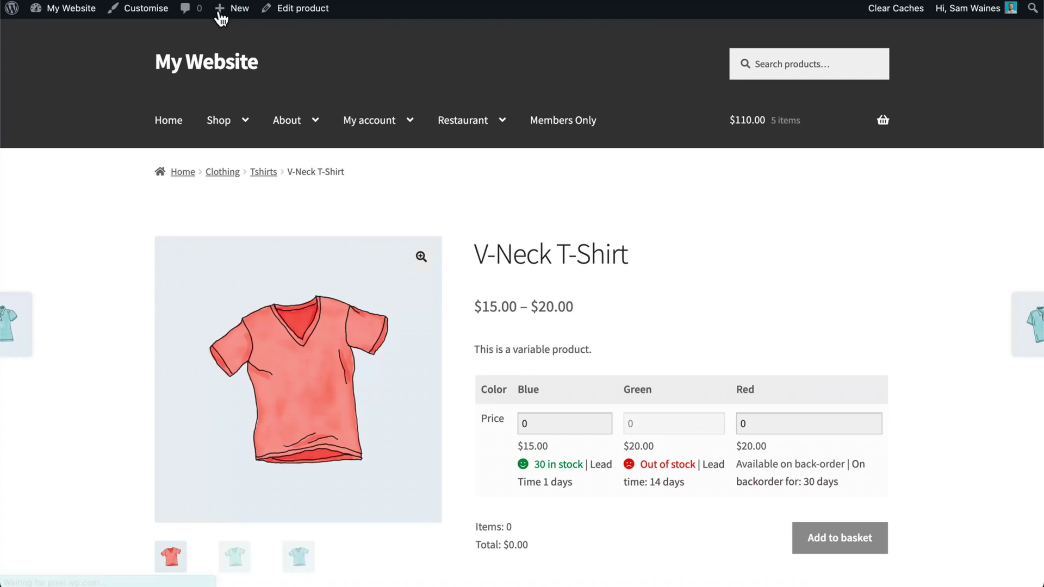
- Scroll the storefront page to review each variation's stock status and lead time
scroll(158, 243, down, 2)
scroll(158, 243, down, 2)
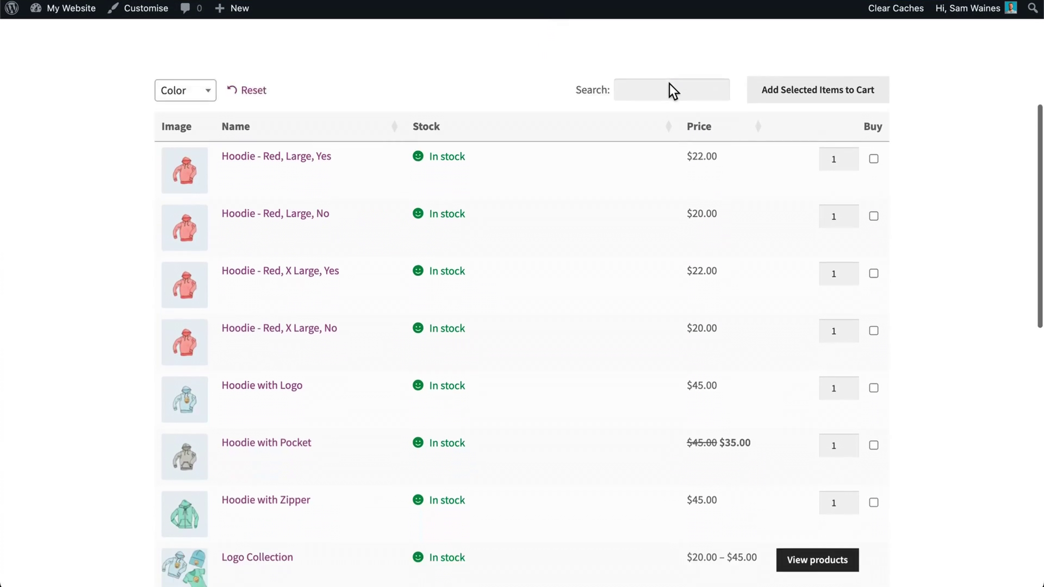
- Scroll the Shop table to the V-Neck T-Shirt rows: Red 30, Green 14, Blue 1 day
scroll(670, 84, down, 9)
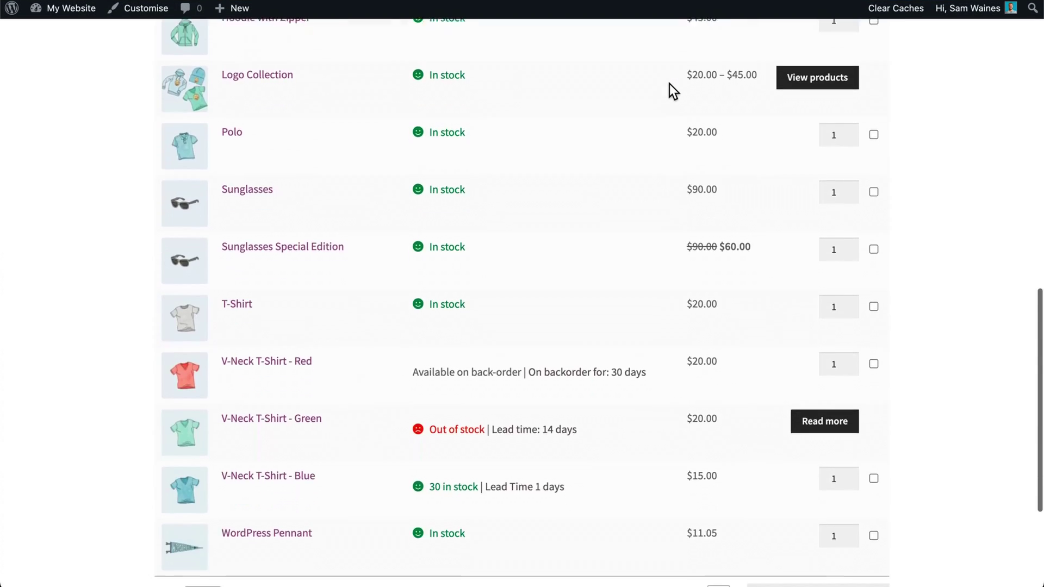
scroll(670, 84, down, 3)
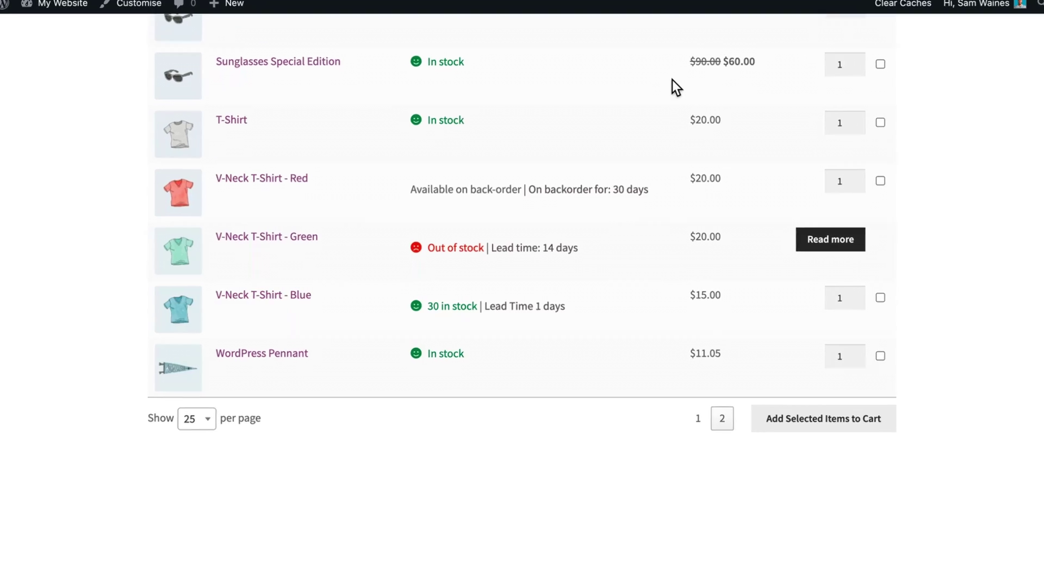